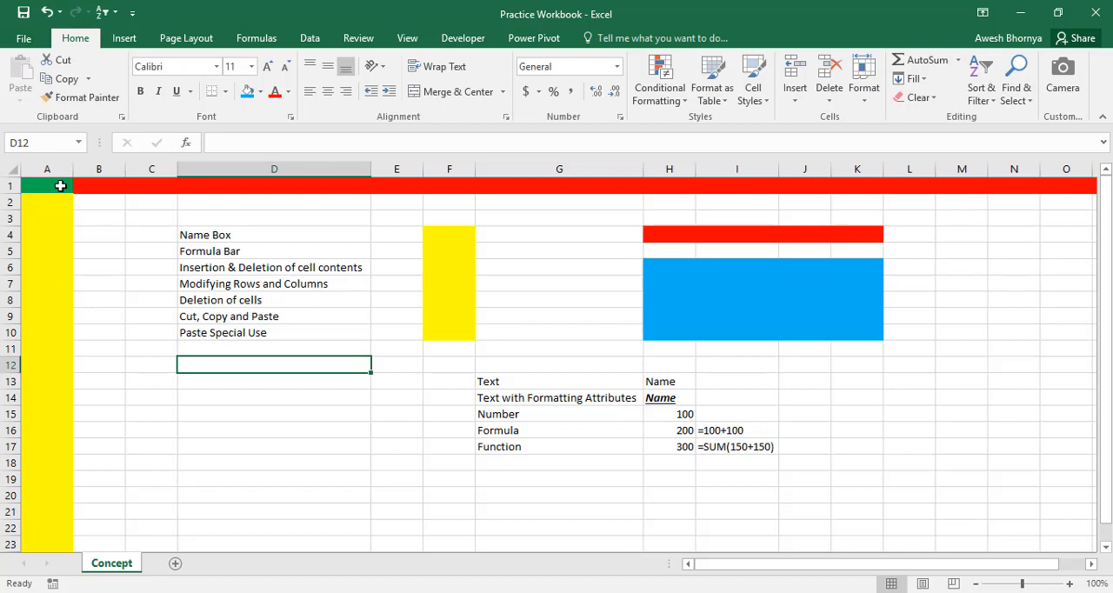
Highlight cell A1, the column range F4:F10, the row range H4:K4 and the block H6:K10 in turn
left_click(60, 185)
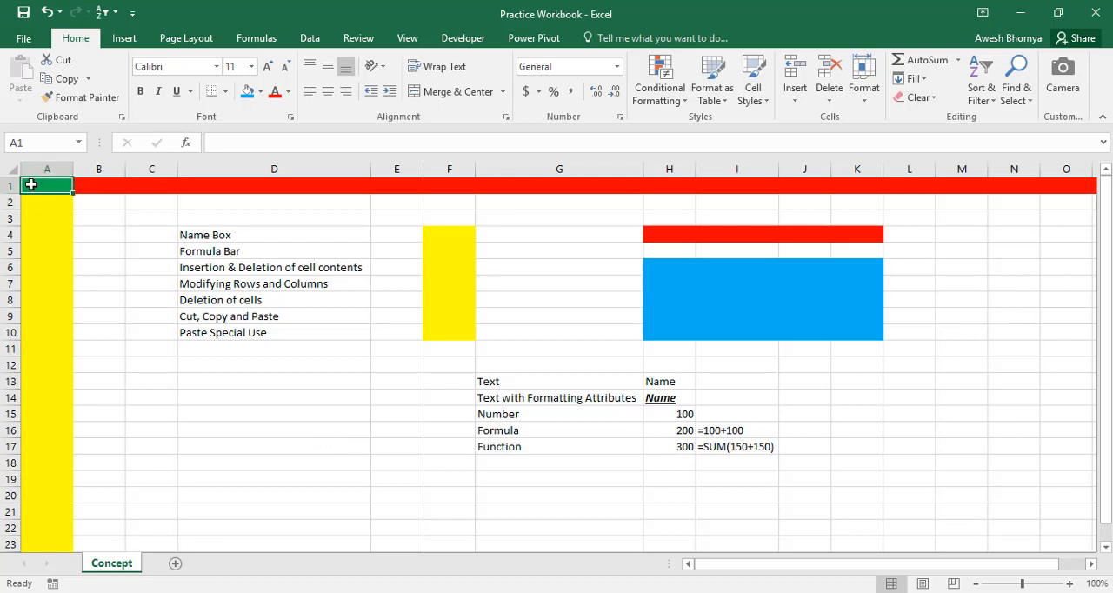
left_click(449, 243)
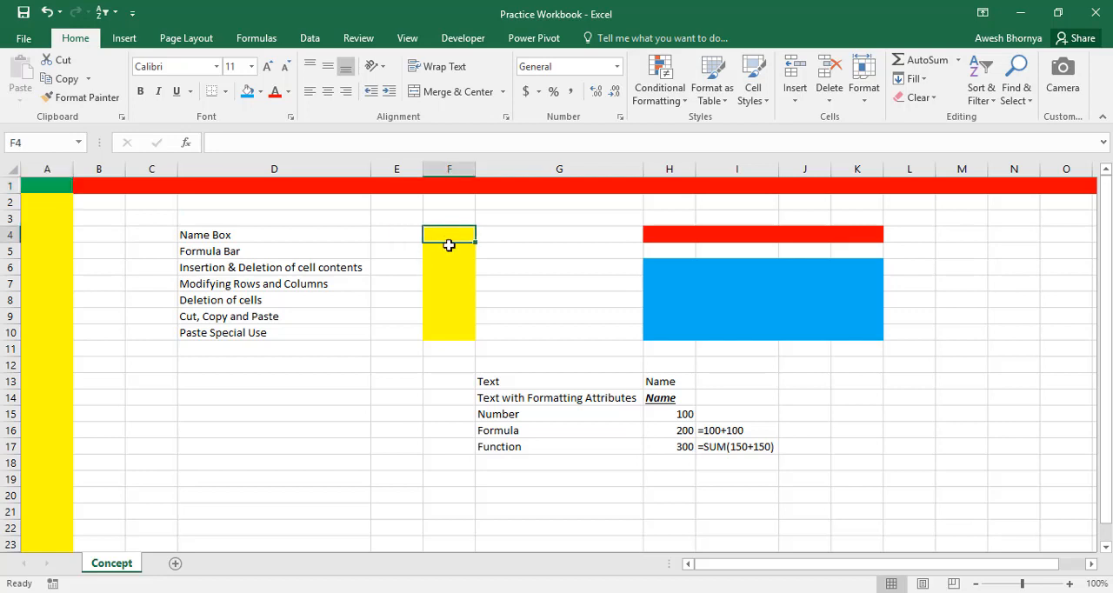
left_click_drag(448, 245, 465, 331)
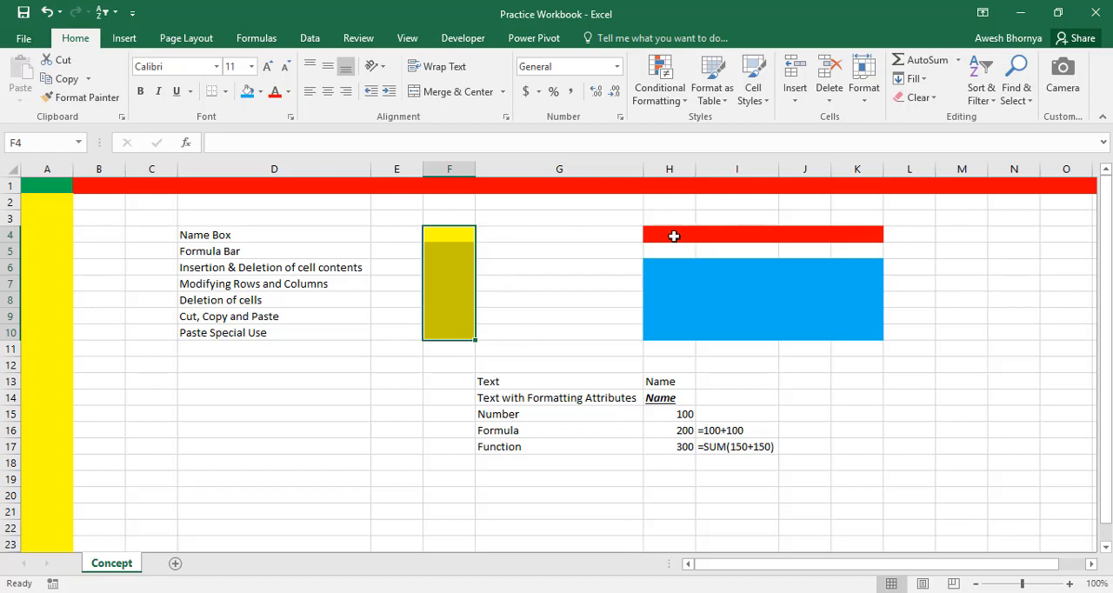
left_click_drag(665, 231, 864, 231)
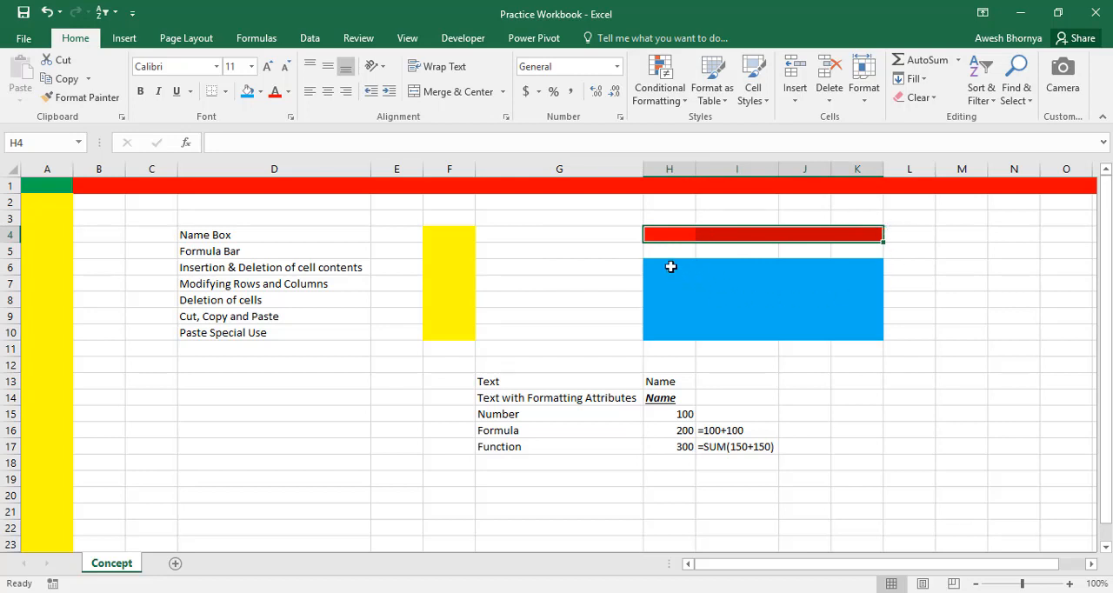
left_click_drag(670, 266, 866, 330)
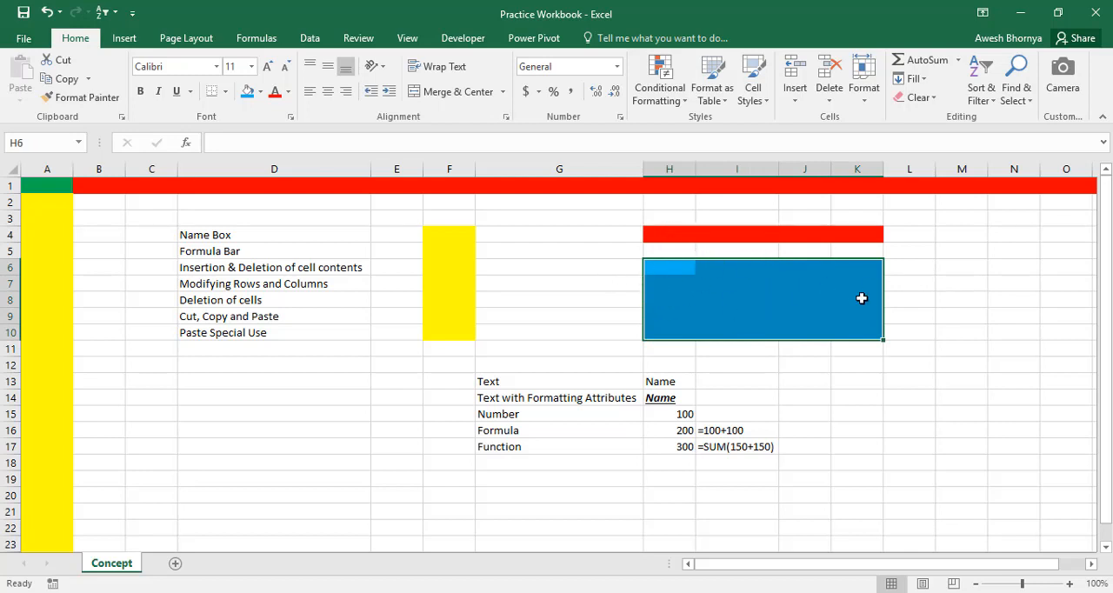
left_click(925, 264)
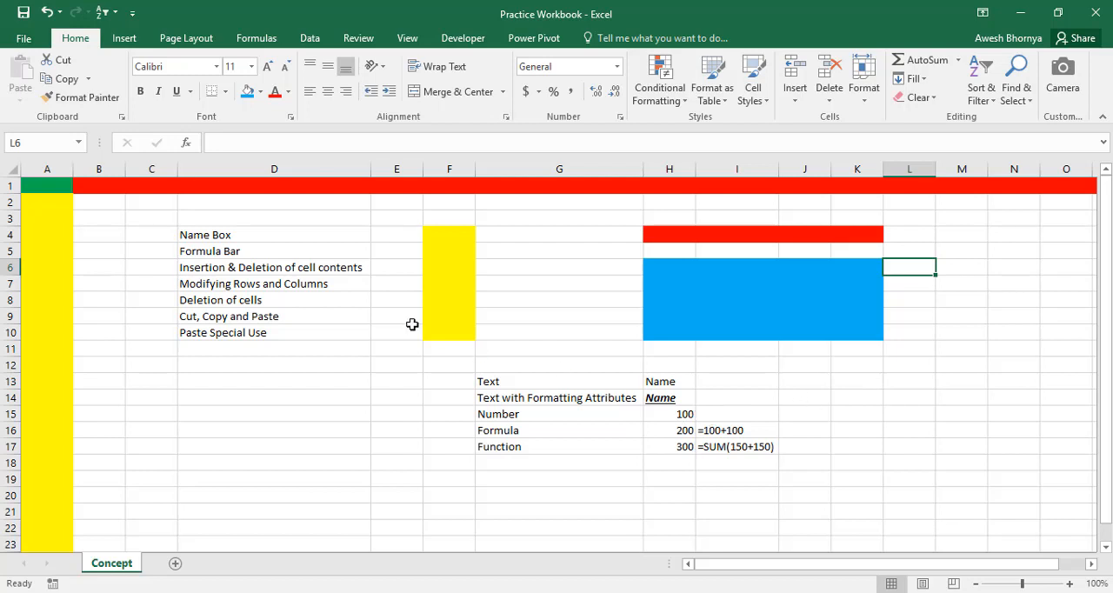
Select cells D4 and A1 alternately to examine how the Name Box identifies the active cell
left_click(321, 235)
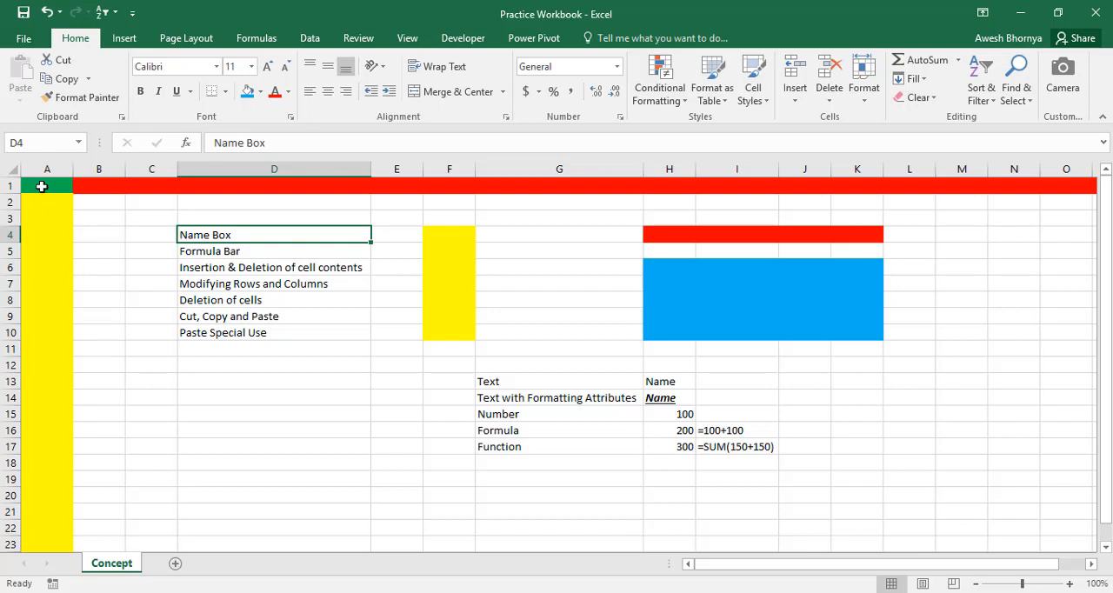
left_click(41, 186)
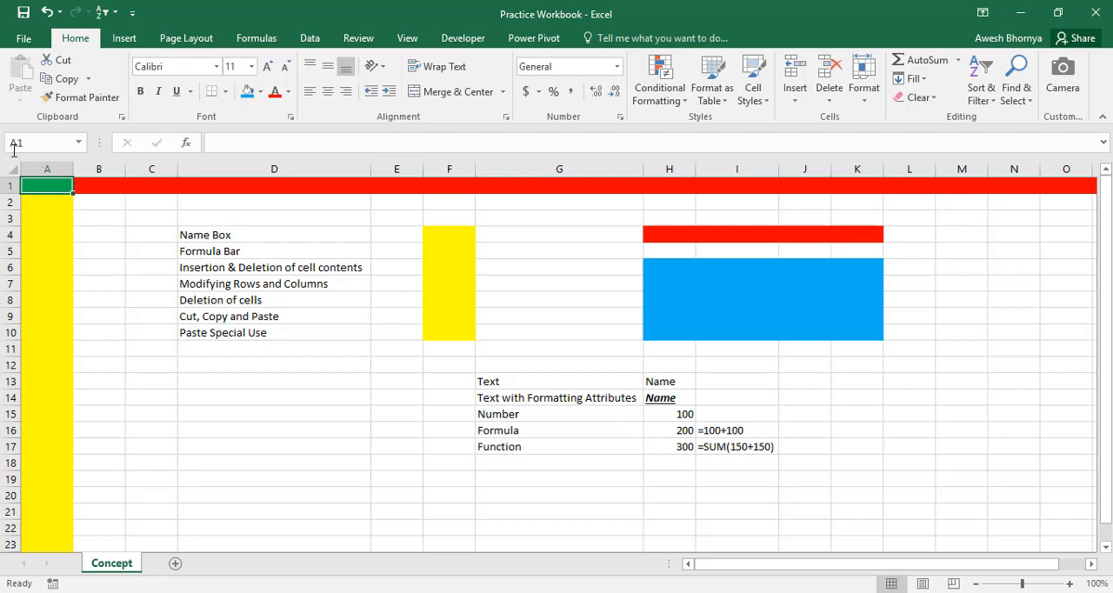
left_click(204, 235)
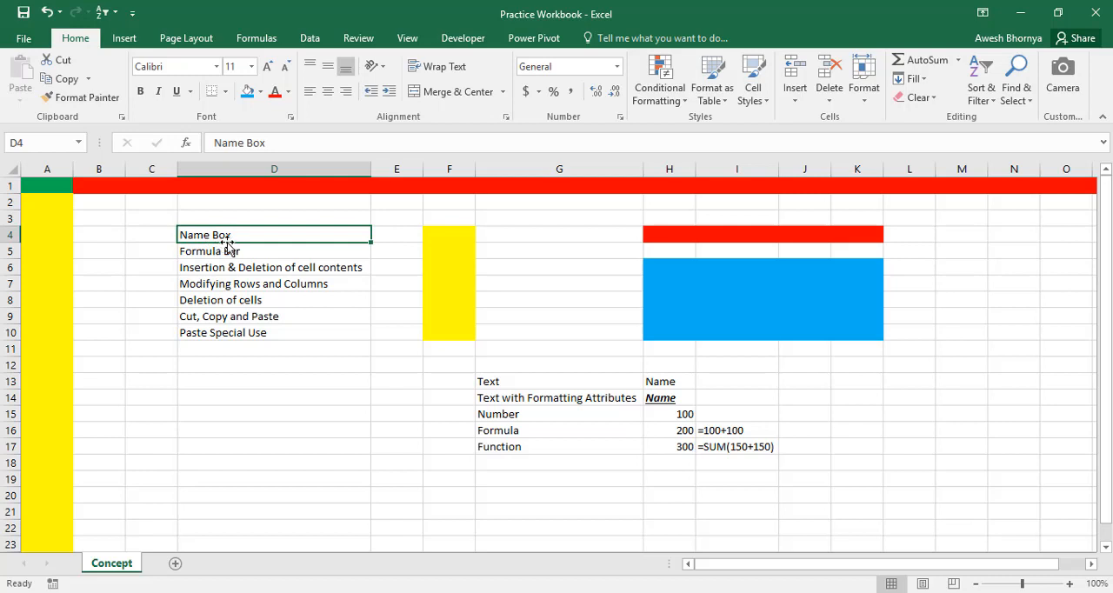
left_click(43, 181)
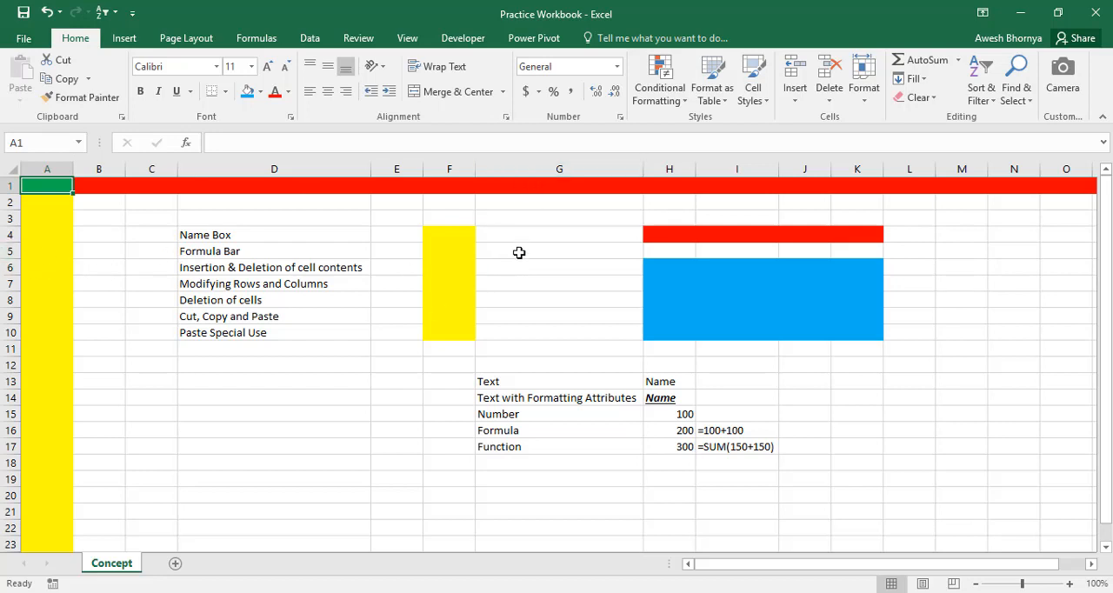
Go to cell G5 using the Name Box and enter 100 there
left_click(38, 144)
type("G5")
key("BackSpace")
type("5")
key("Return")
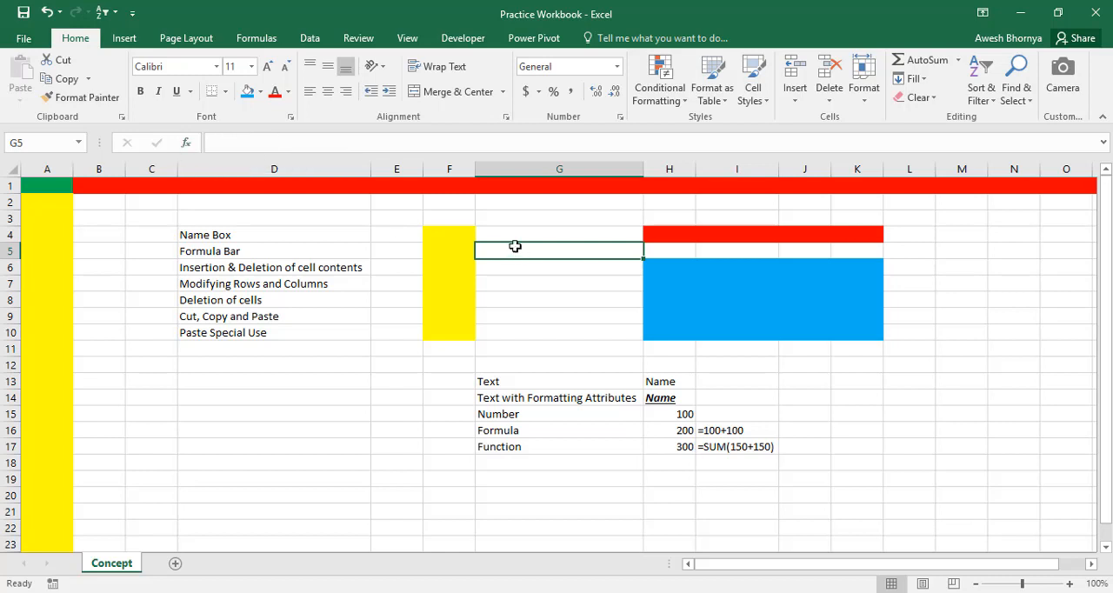
type("100")
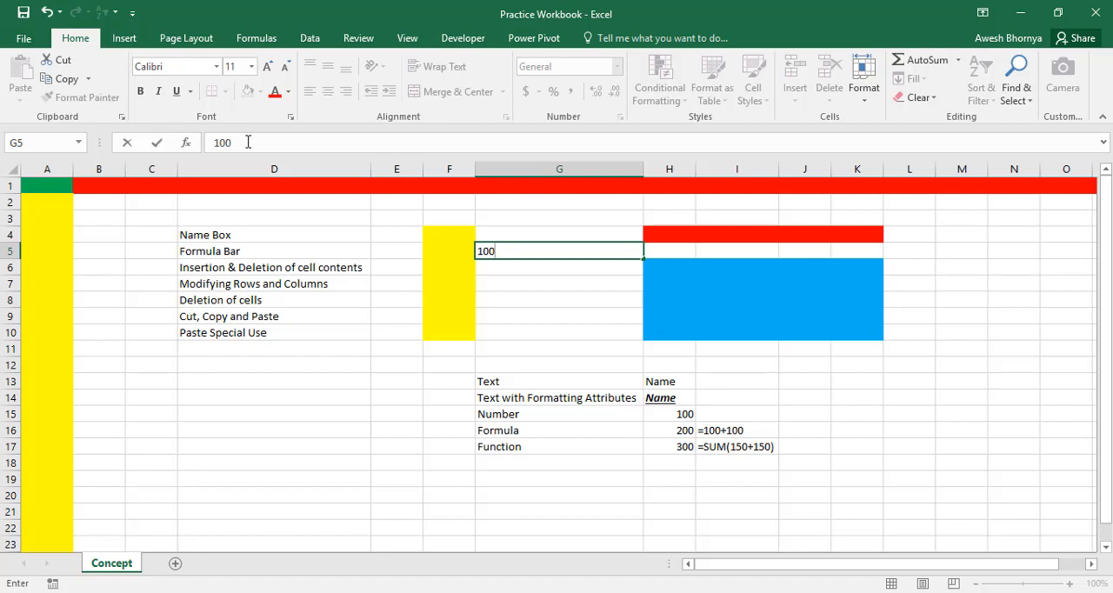
key("Return")
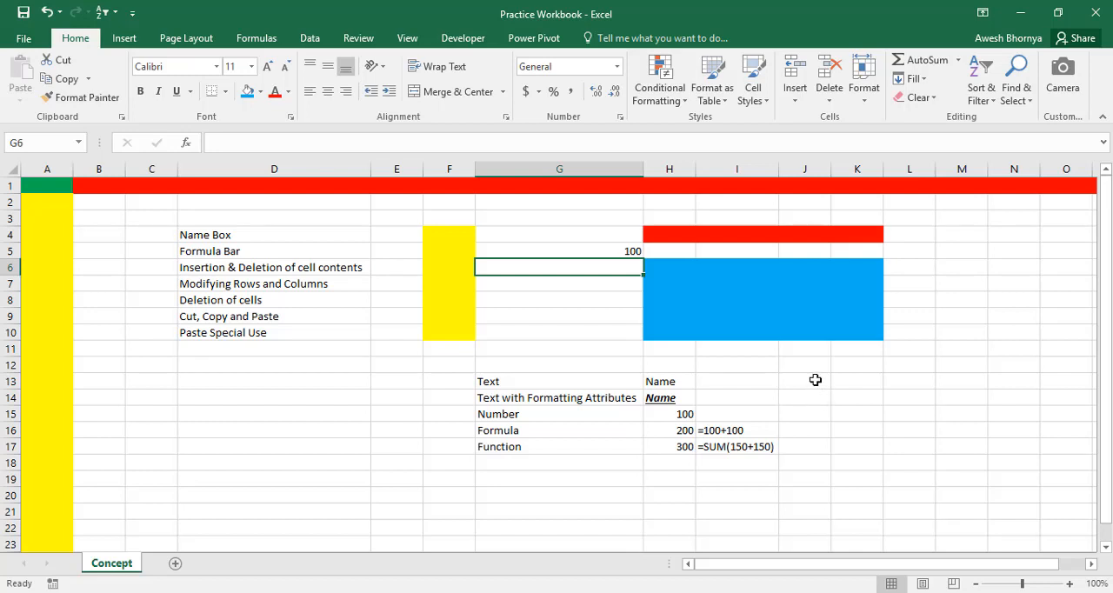
Inspect the contents of cells H13 through H17 one by one in the Formula Bar
left_click(663, 379)
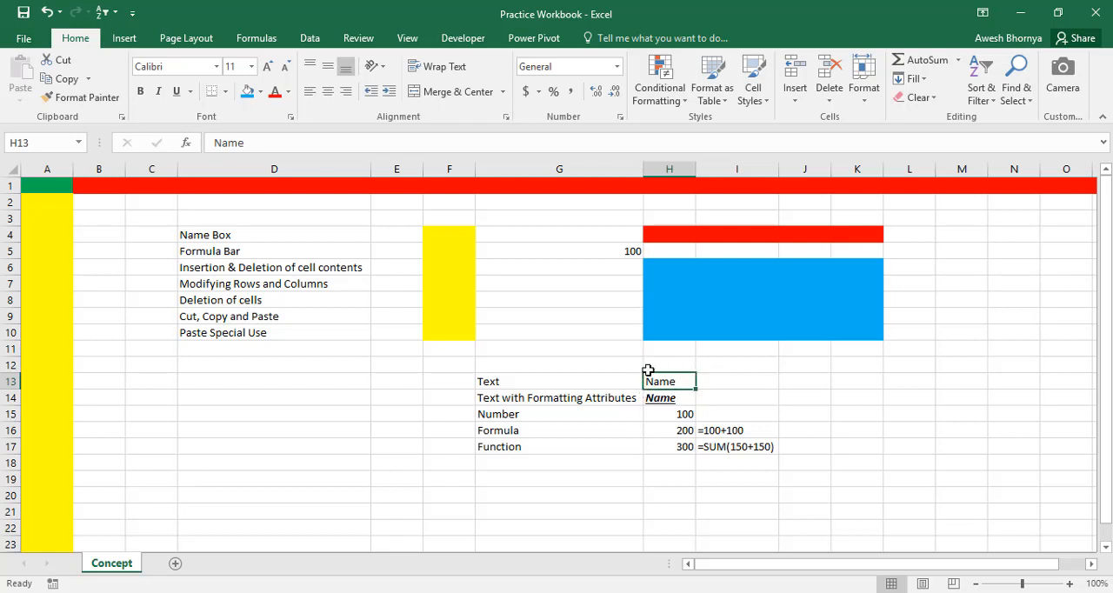
left_click(686, 398)
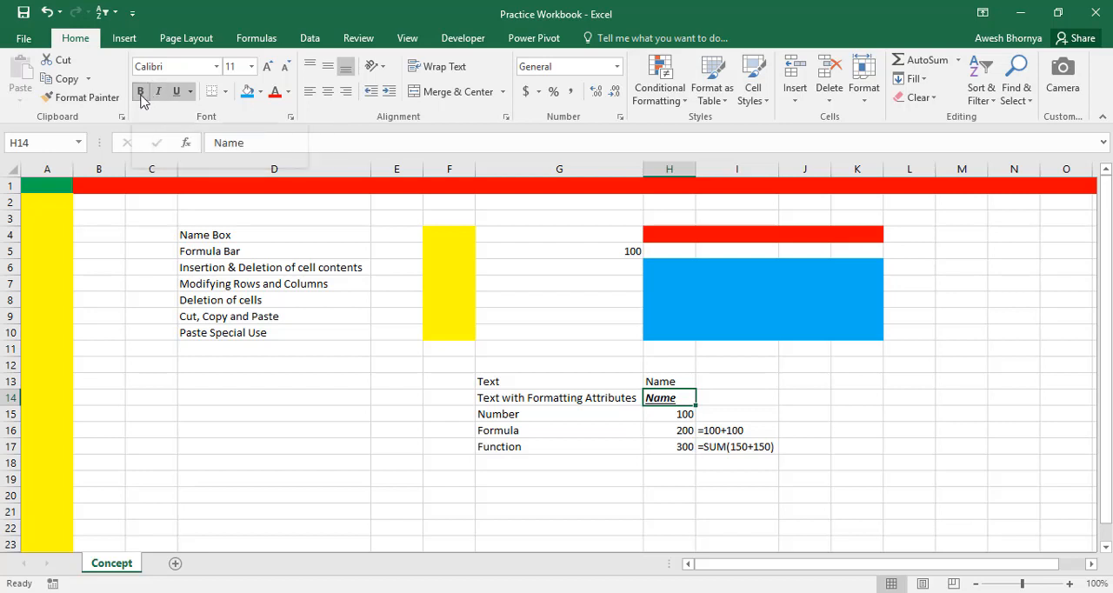
left_click(661, 415)
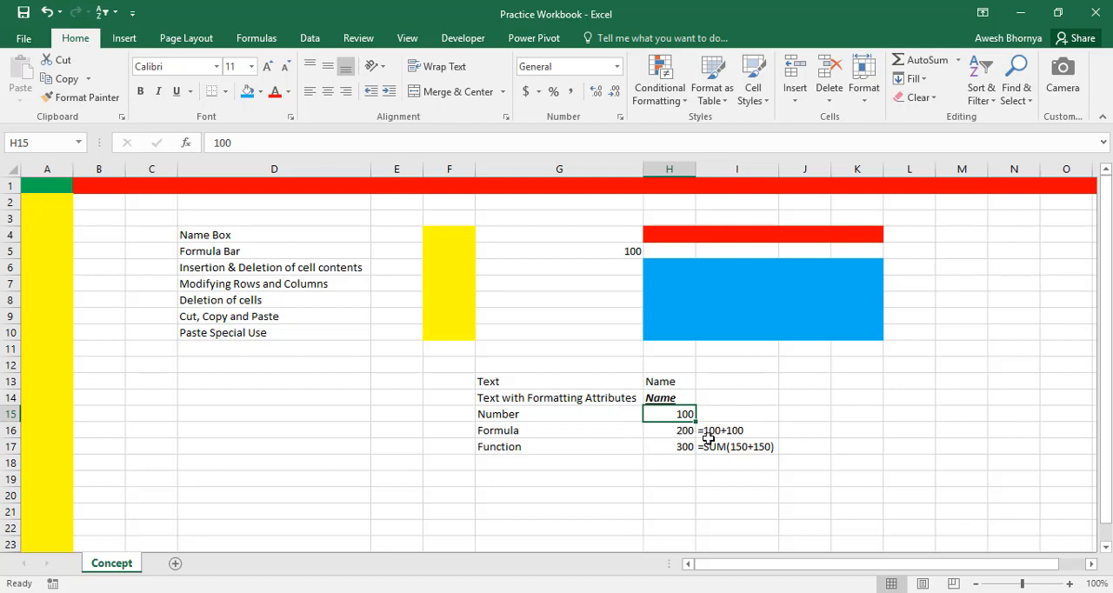
left_click(652, 434)
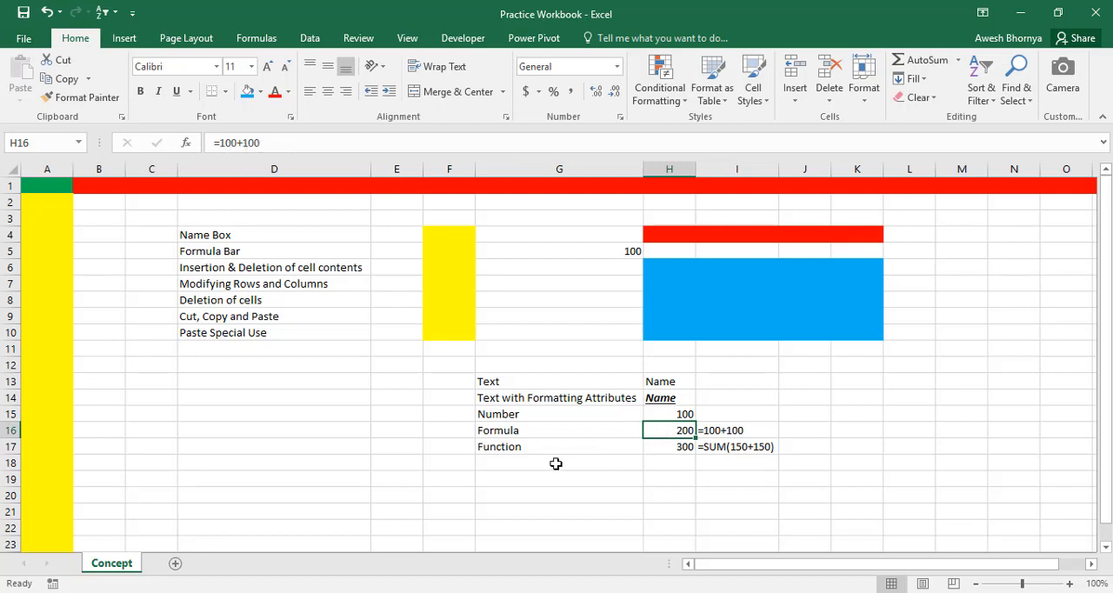
left_click(653, 447)
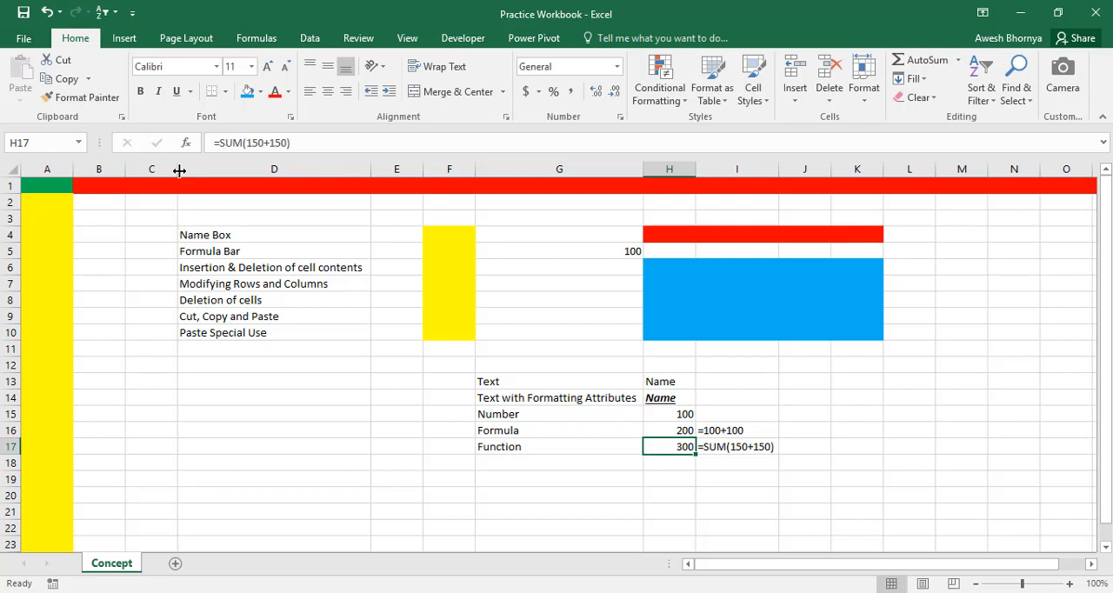
Widen column C slightly and roughly double the height of row 20
left_click_drag(179, 171, 211, 174)
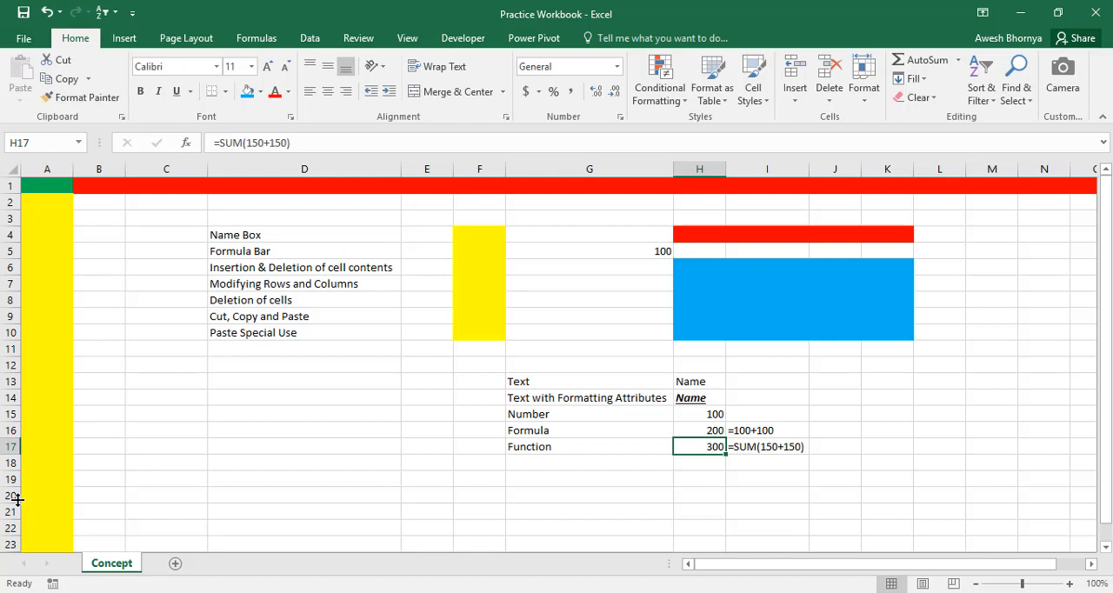
left_click_drag(17, 499, 18, 515)
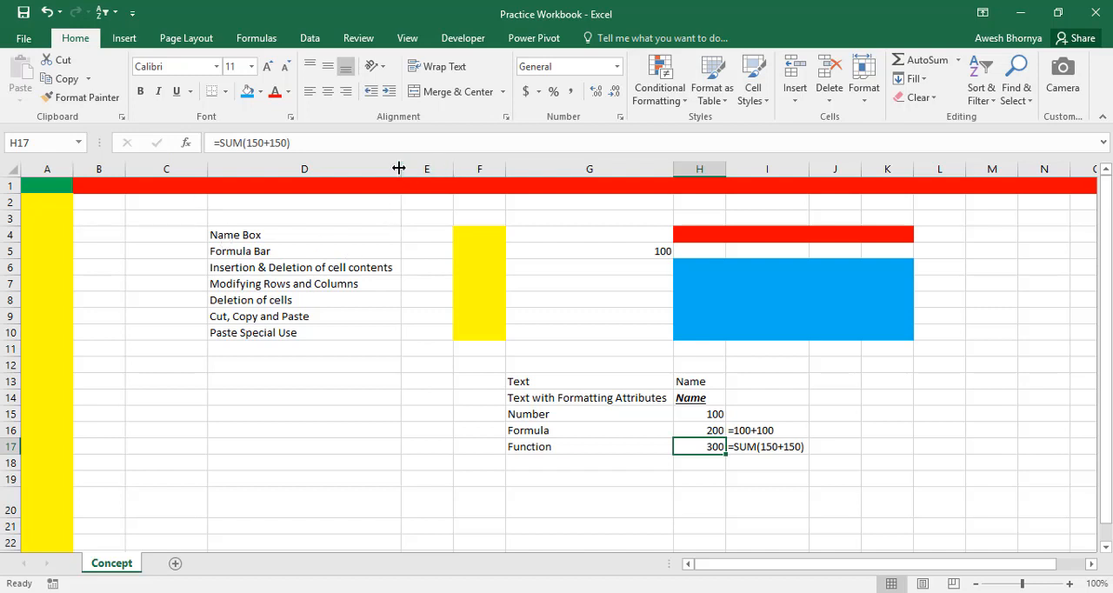
Narrow column D and AutoFit it to its contents, and shrink row 20 to match the other rows' height
left_click_drag(399, 168, 313, 172)
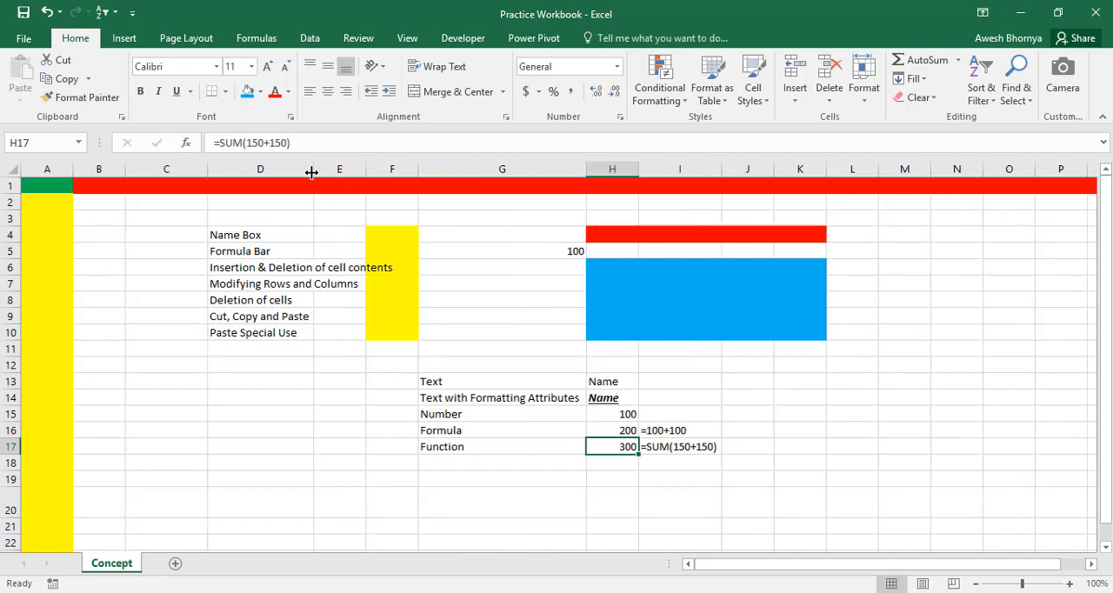
left_click(338, 333)
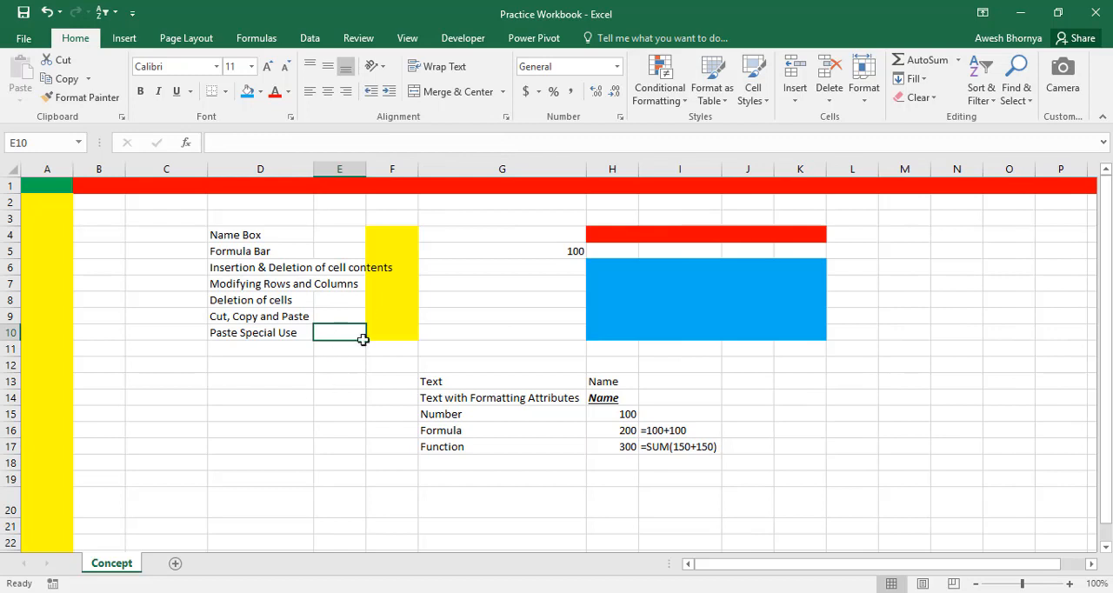
left_click(476, 296)
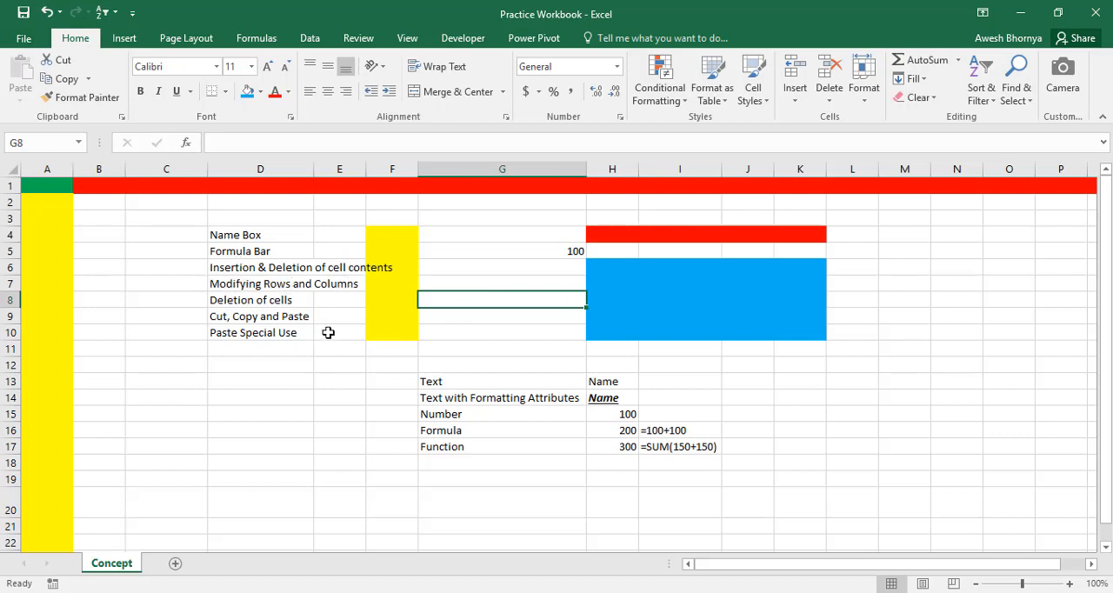
double_click(314, 170)
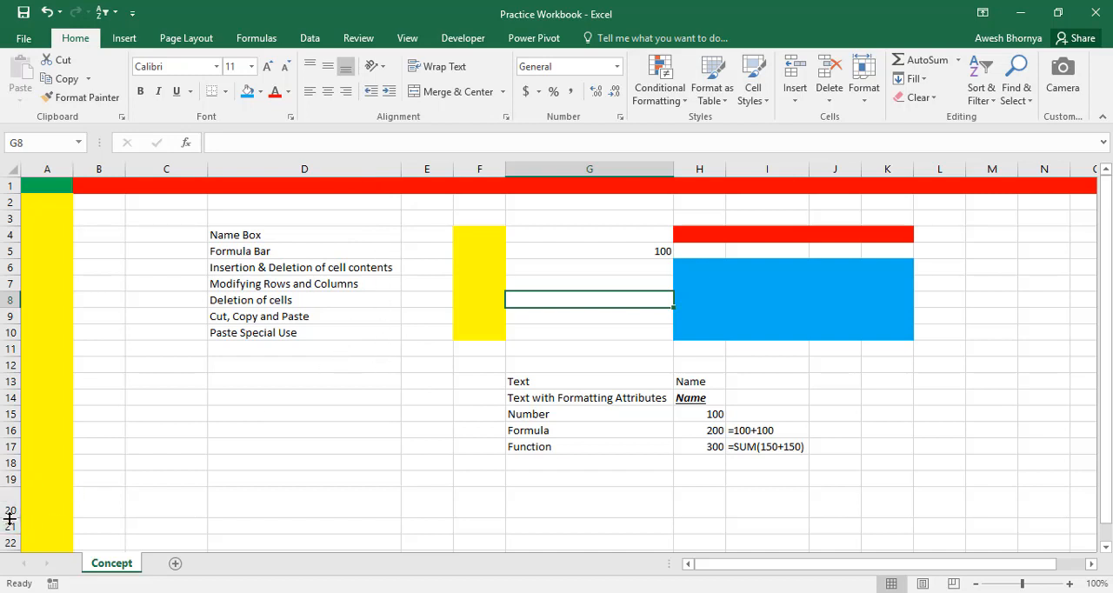
left_click_drag(10, 518, 9, 504)
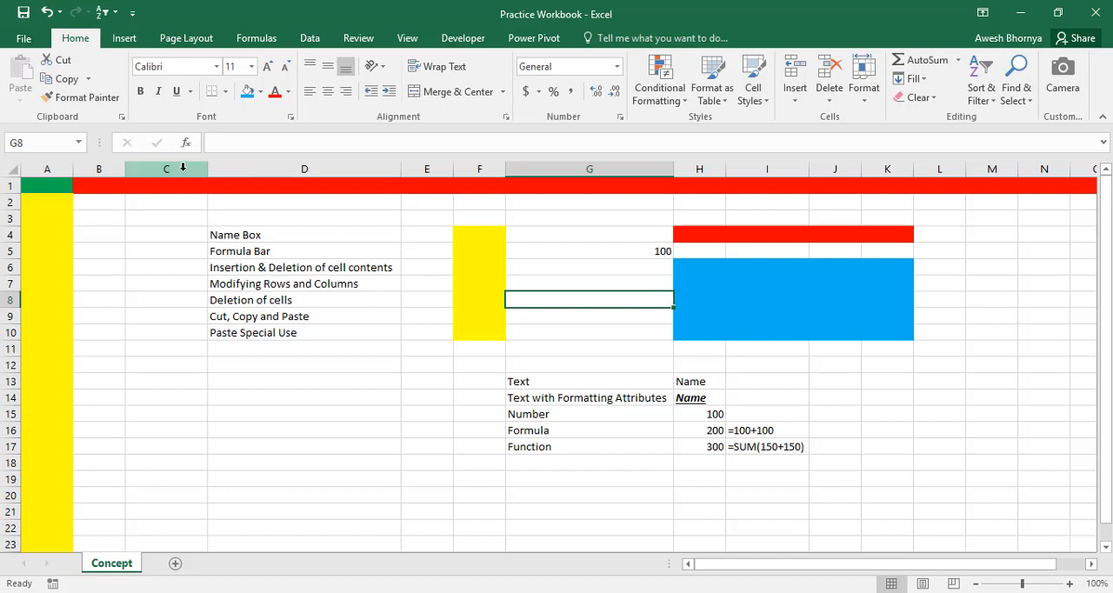
Insert a new row at row 18 and a new column before the topic list in column D
right_click(11, 460)
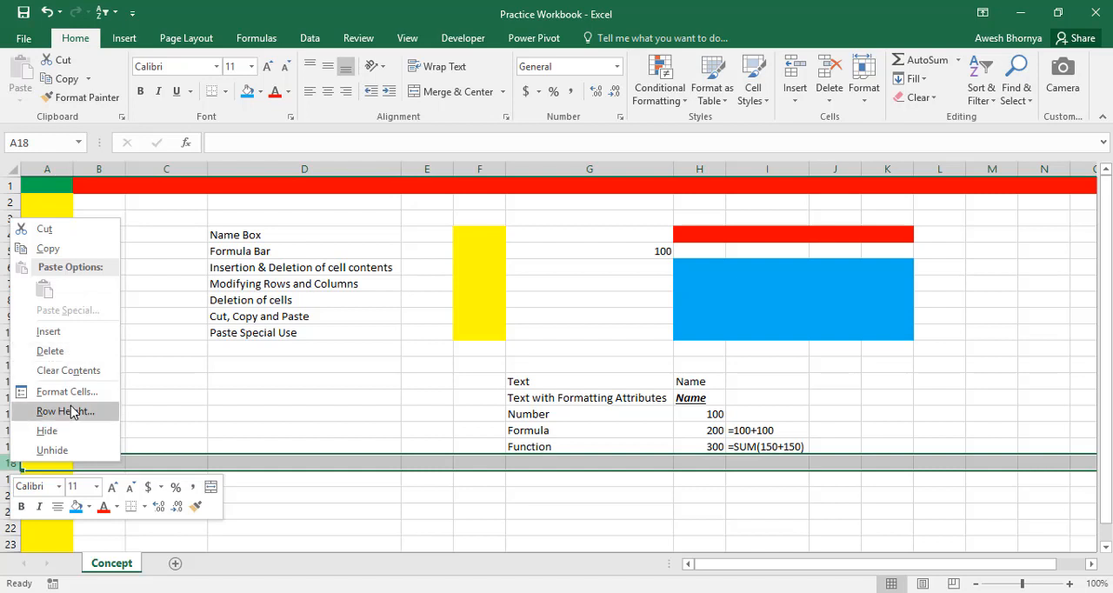
left_click(52, 332)
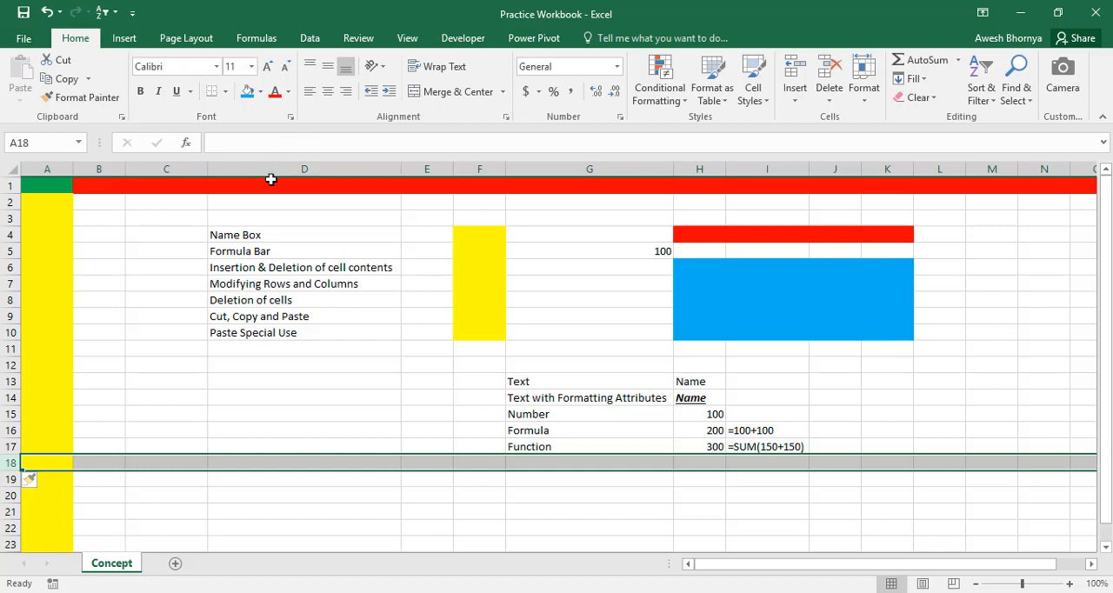
right_click(269, 168)
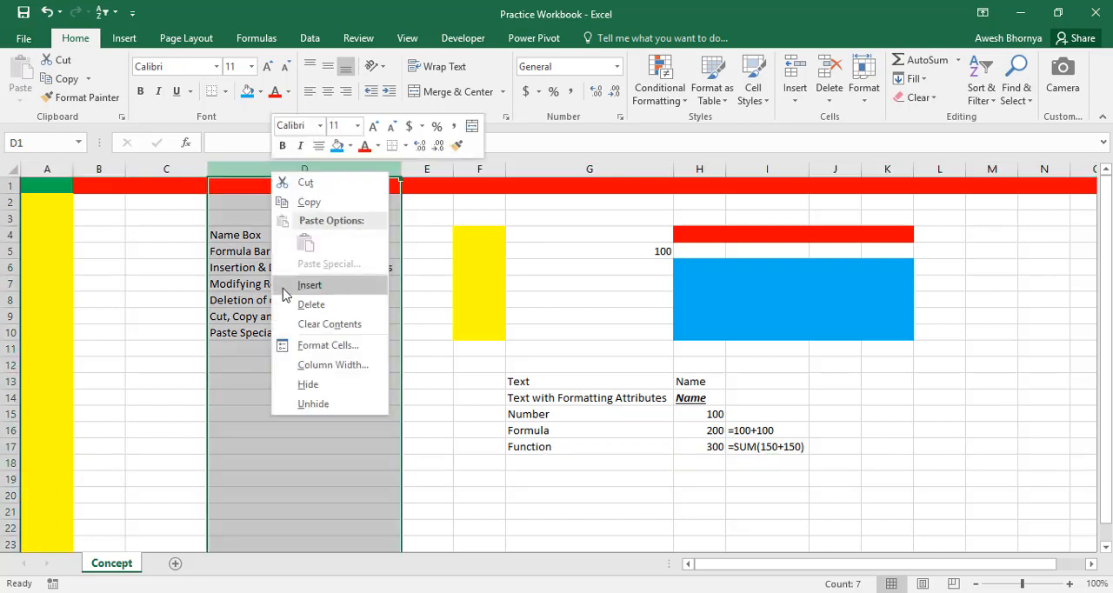
left_click(308, 285)
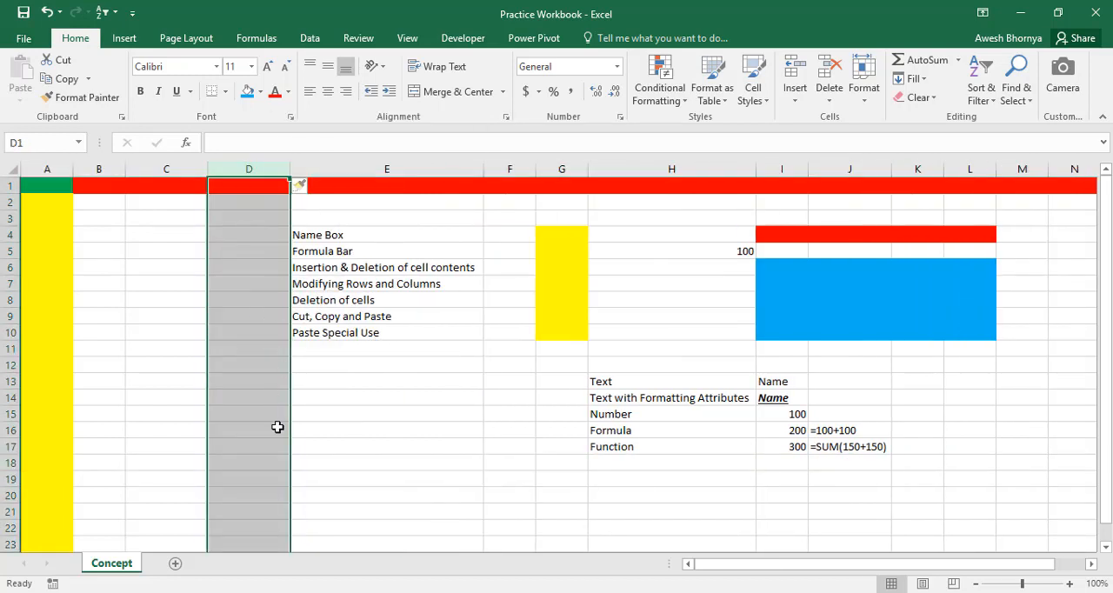
left_click(356, 401)
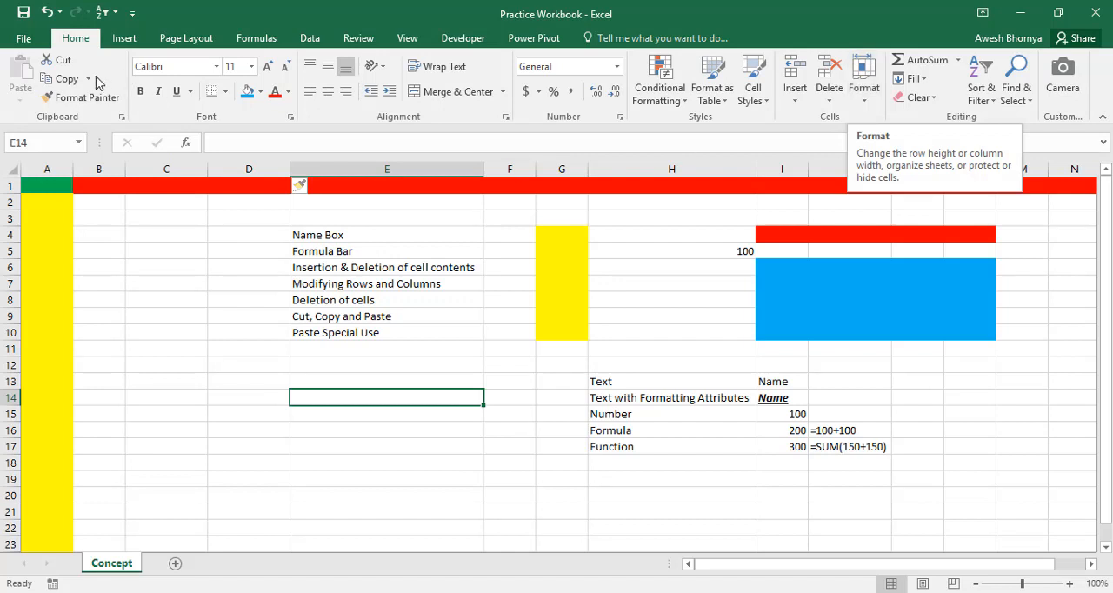
left_click(865, 103)
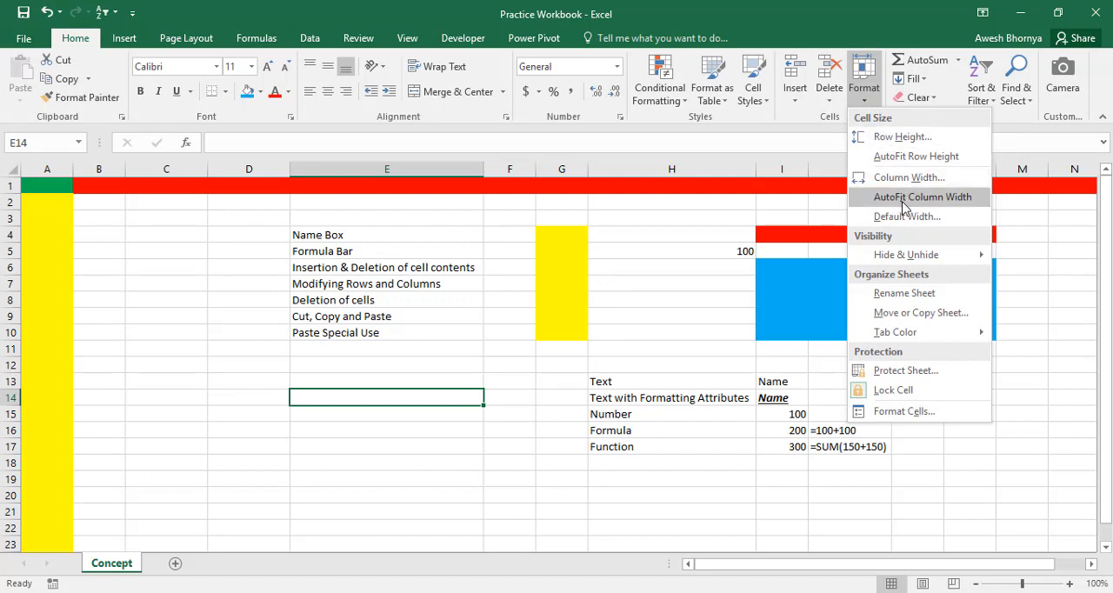
left_click(793, 101)
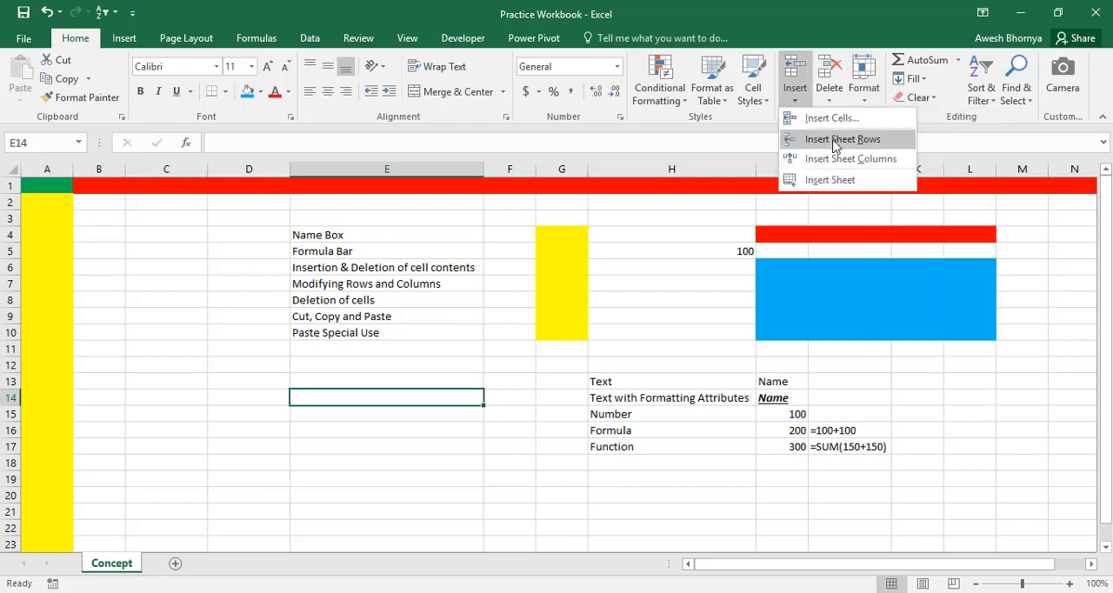
left_click(678, 329)
Enter 150 in cell E14 below the topic list
left_click(364, 344)
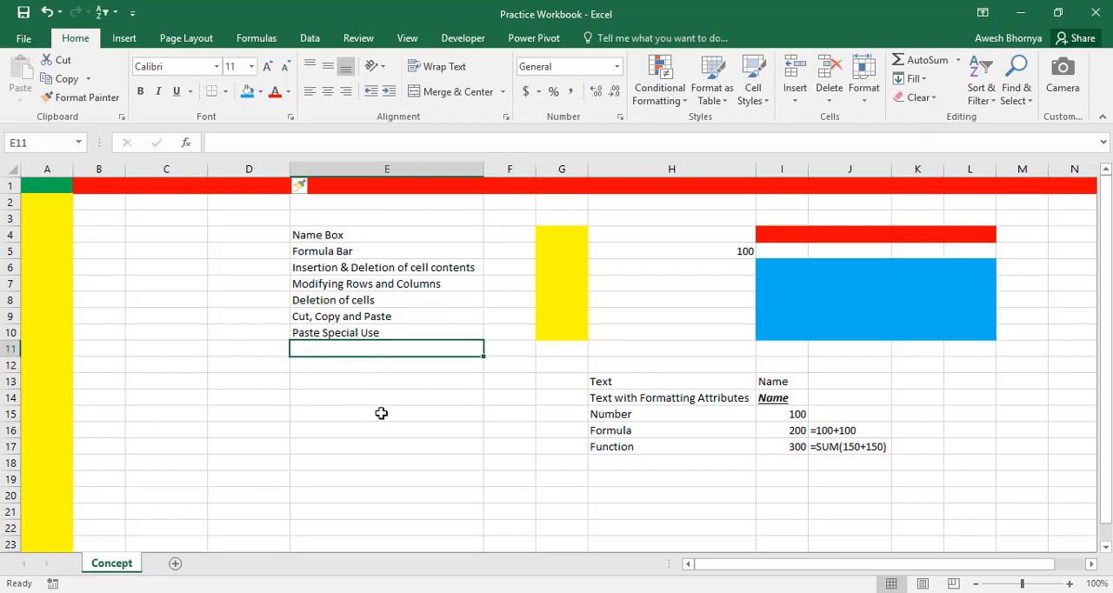
left_click(311, 397)
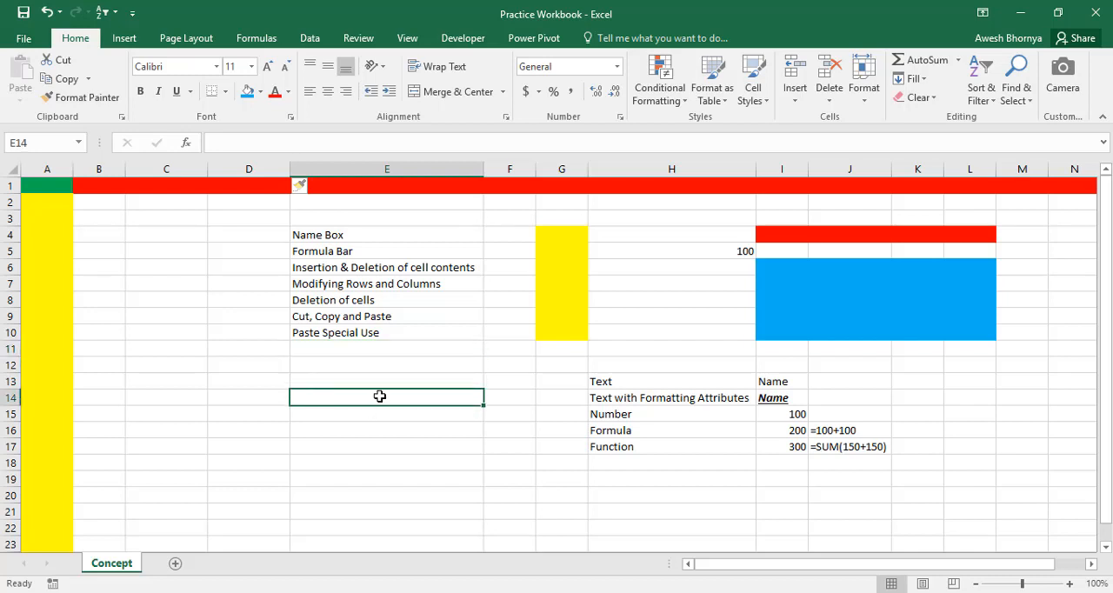
type("150")
key("Return")
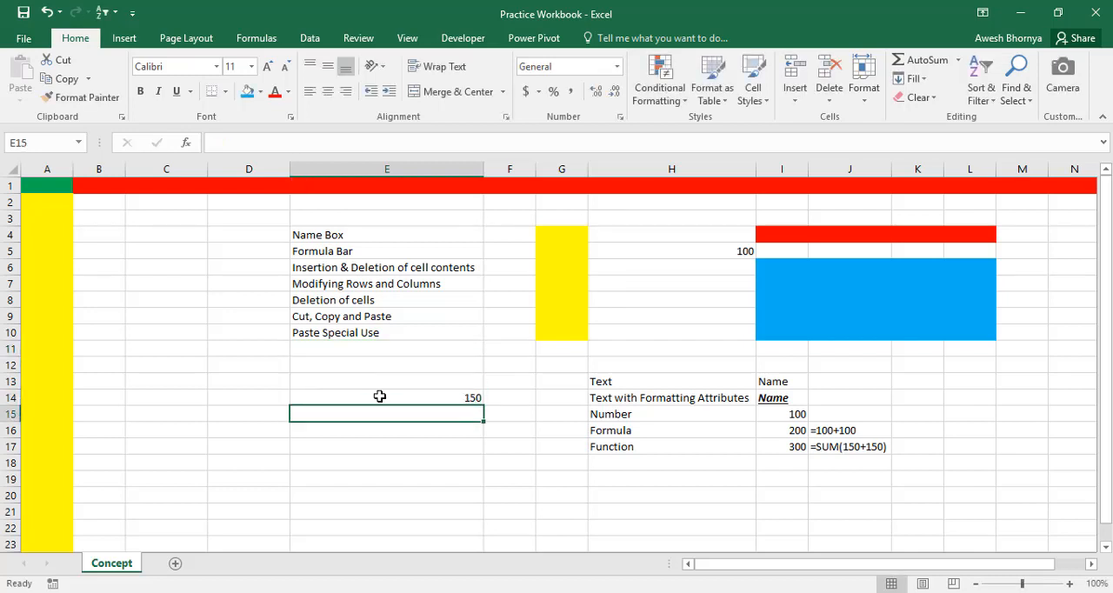
Enter 250 in cell E15
type("250")
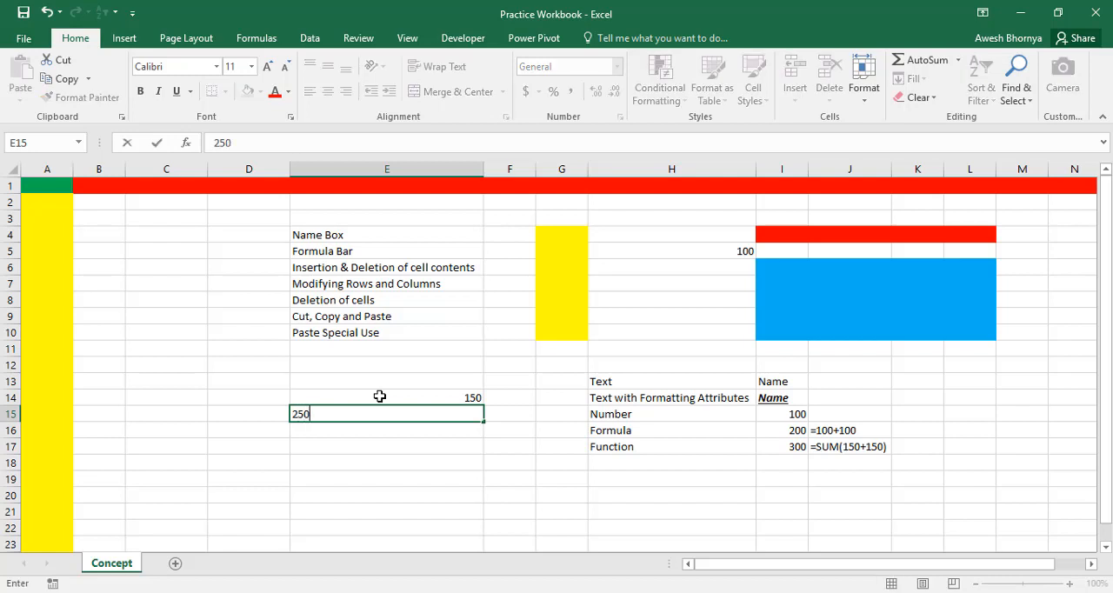
key("Return")
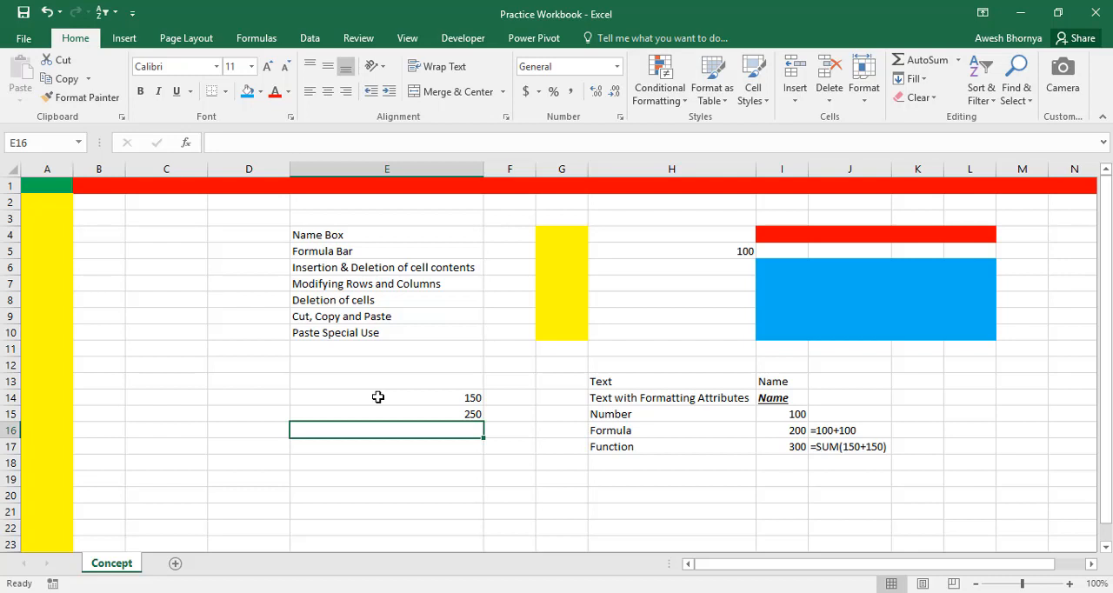
Clear the contents of cell E14 while leaving the cell itself in place
left_click(378, 398)
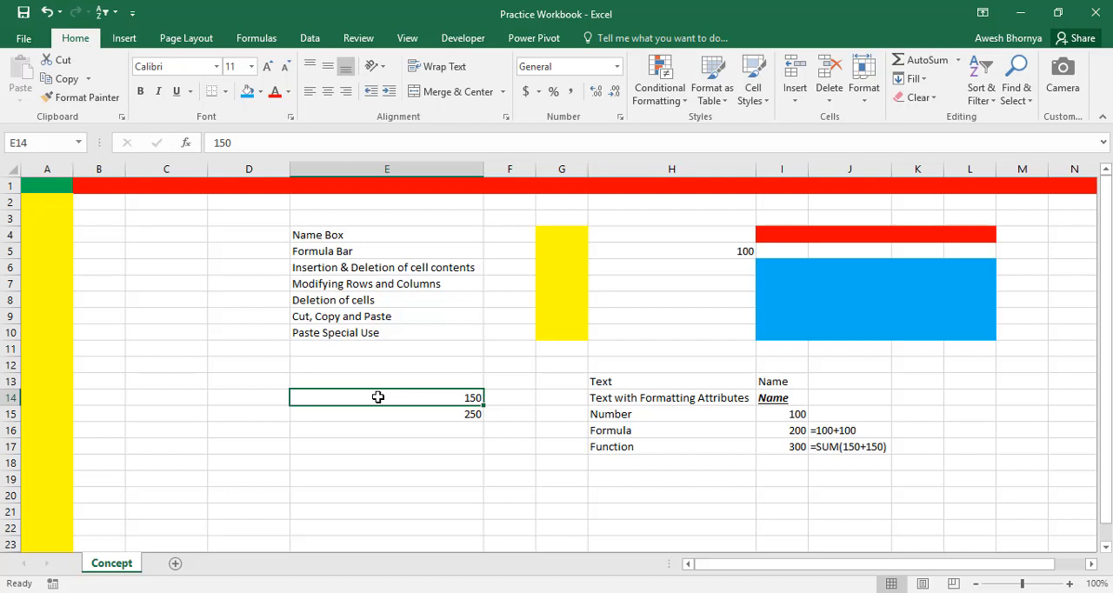
key("Delete")
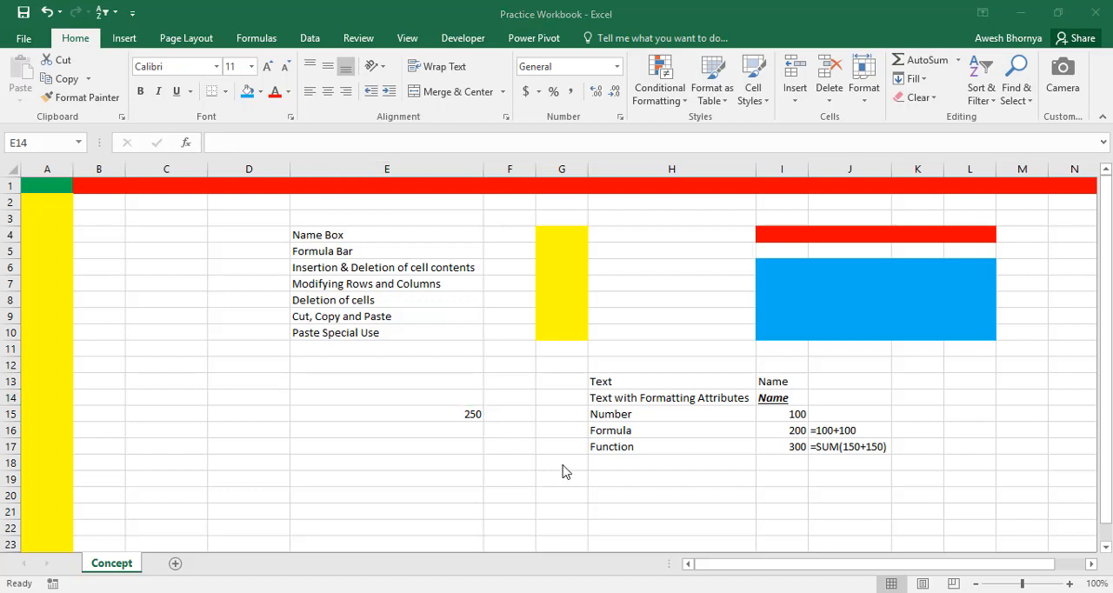
left_click(456, 399)
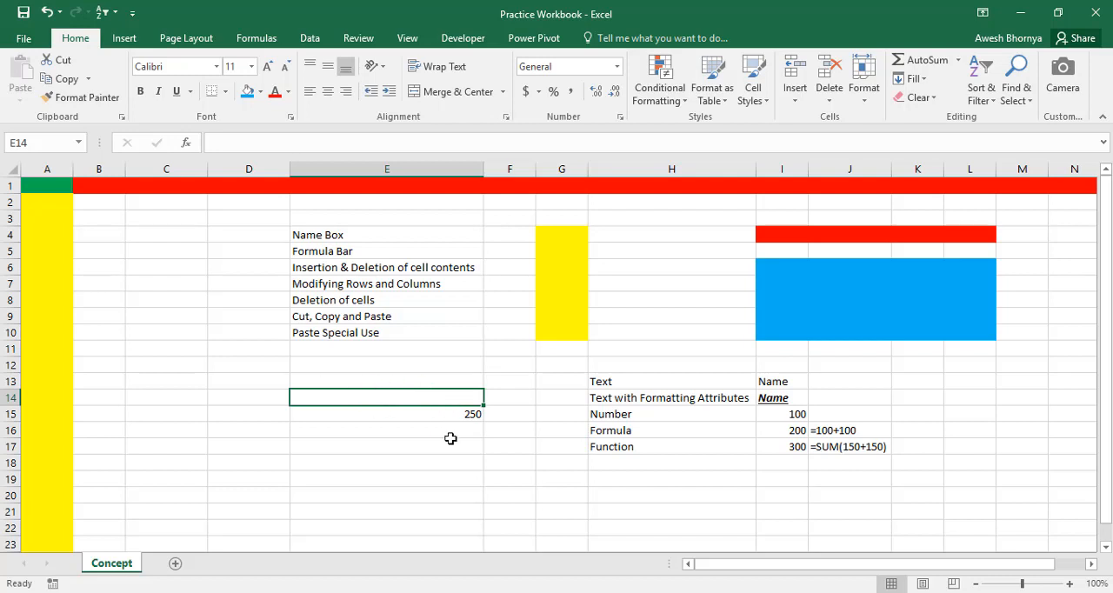
left_click(453, 414)
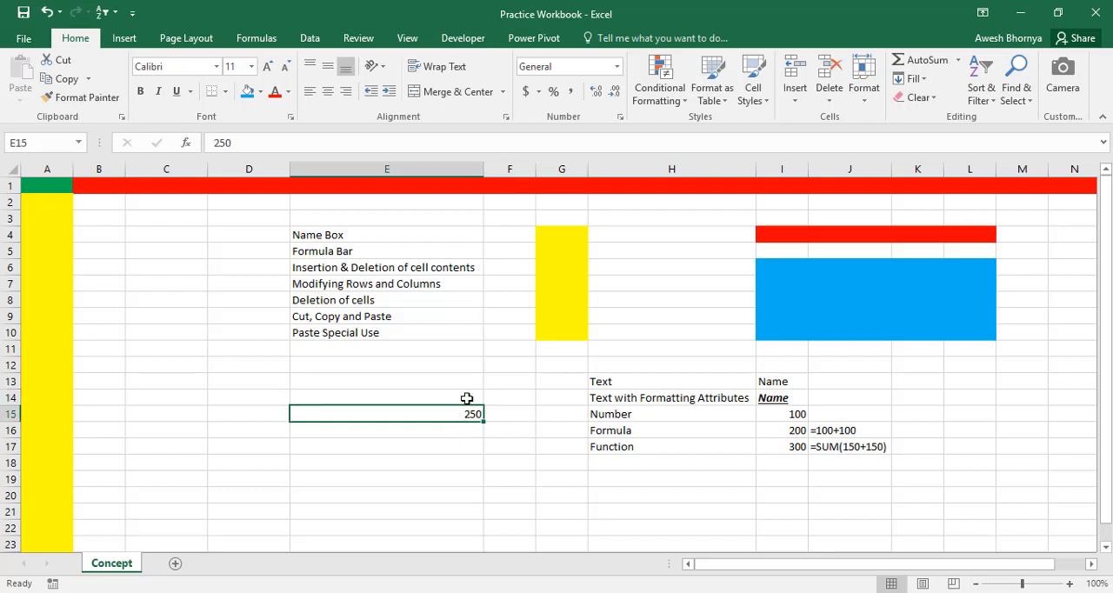
left_click(467, 398)
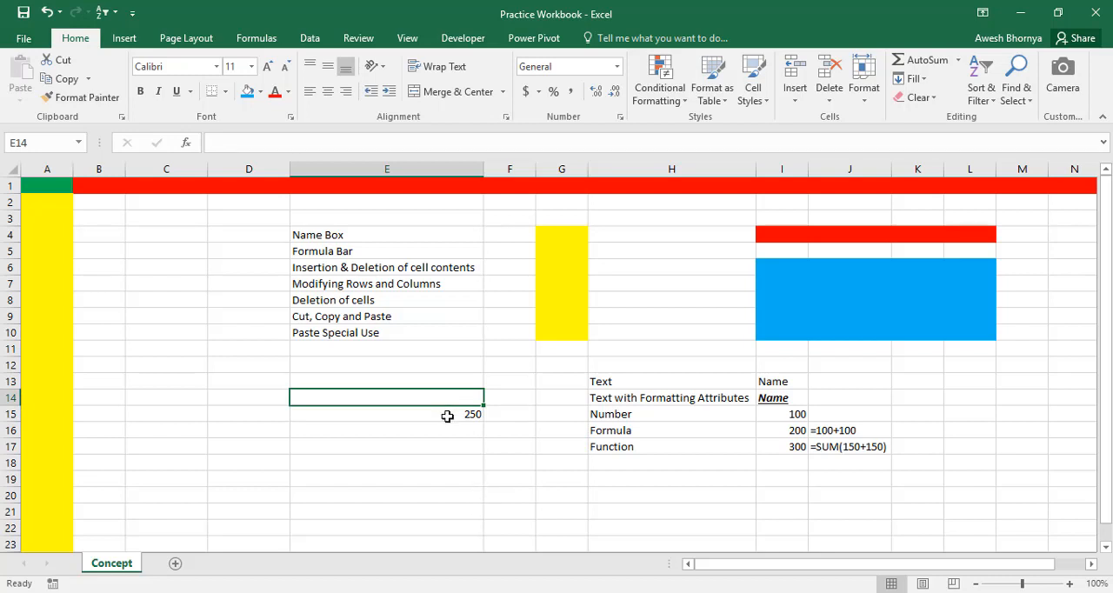
Enter 150 in cell E14 and 350 in cell E16
type("150")
key("Return")
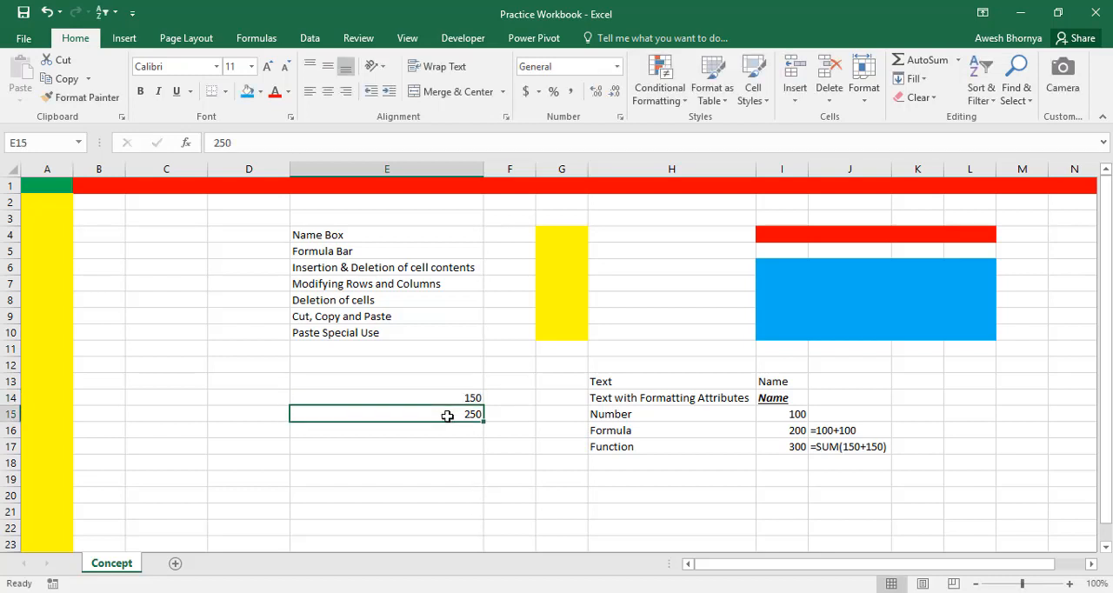
key("Return")
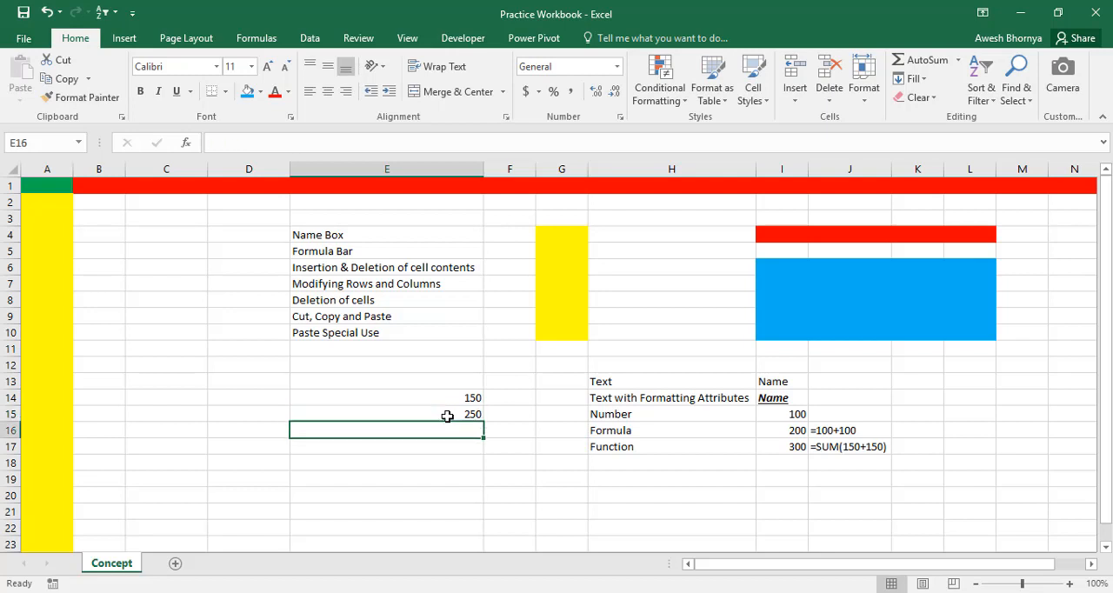
type("350")
key("Return")
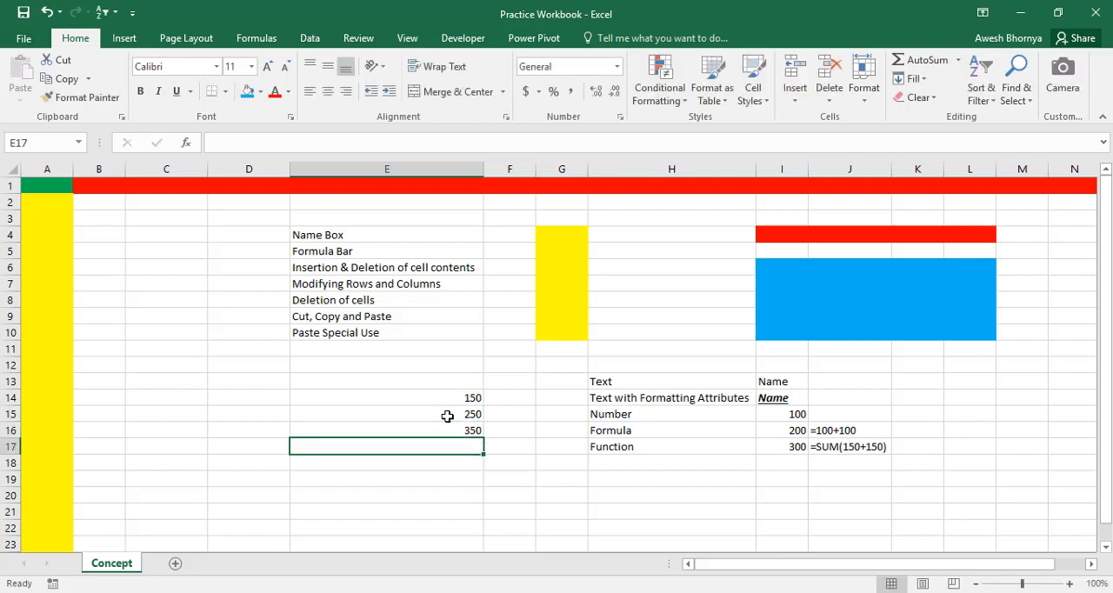
key("Up")
Delete cell E15 from the sheet using the Shift cells up option
left_click(437, 399)
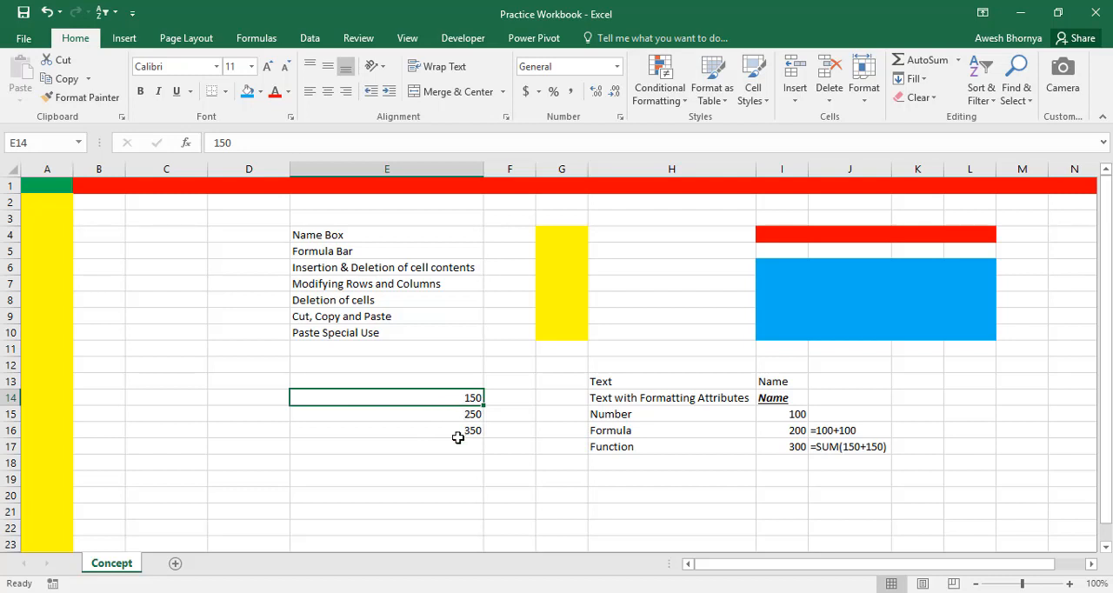
left_click(419, 416)
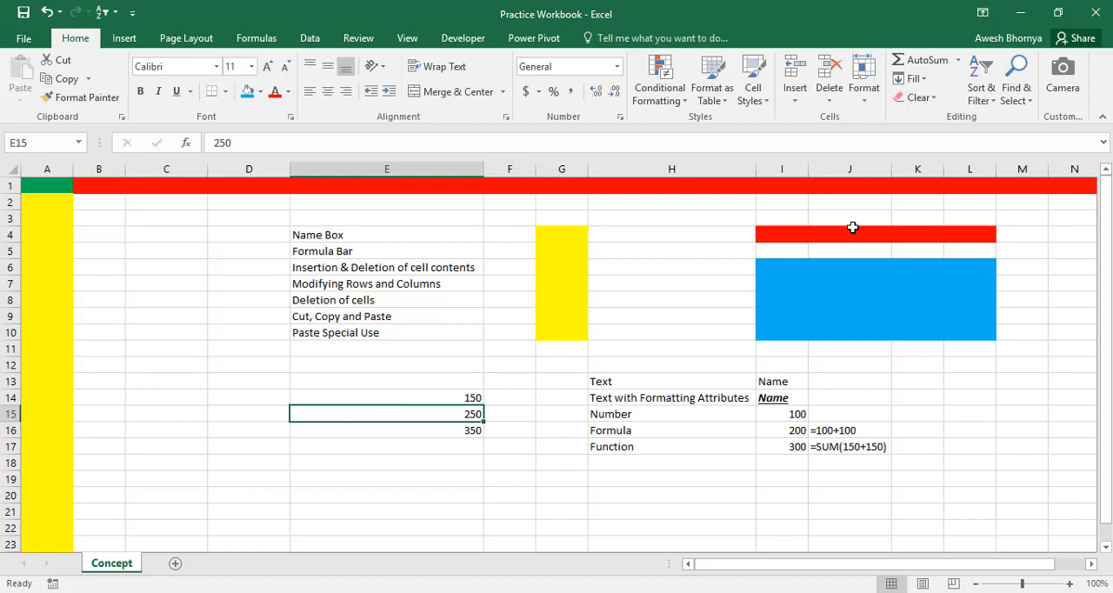
left_click(830, 104)
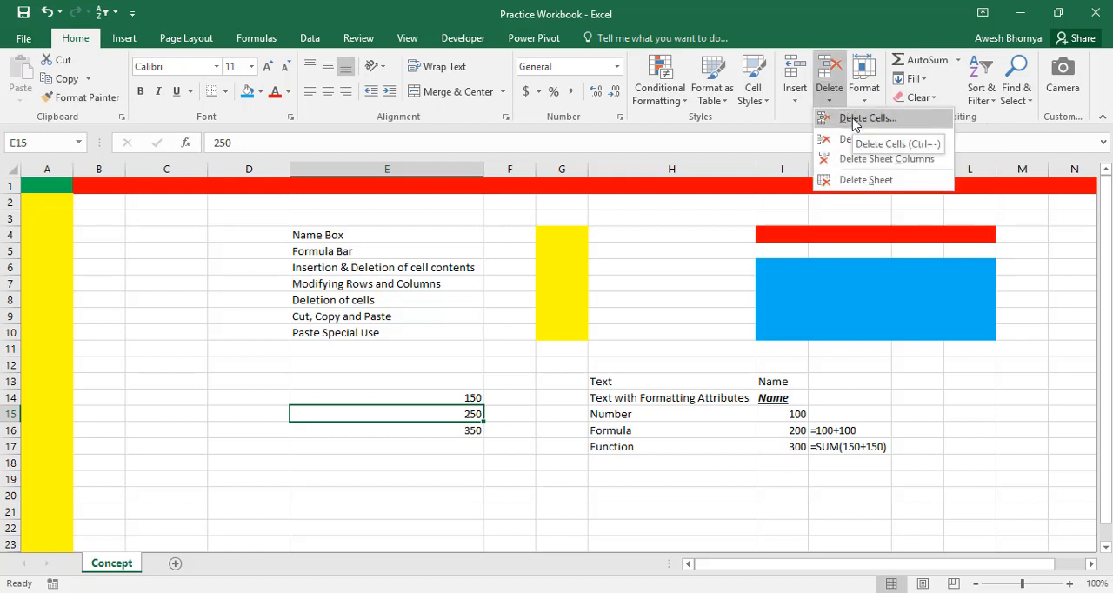
left_click(853, 124)
left_click_drag(718, 255, 597, 252)
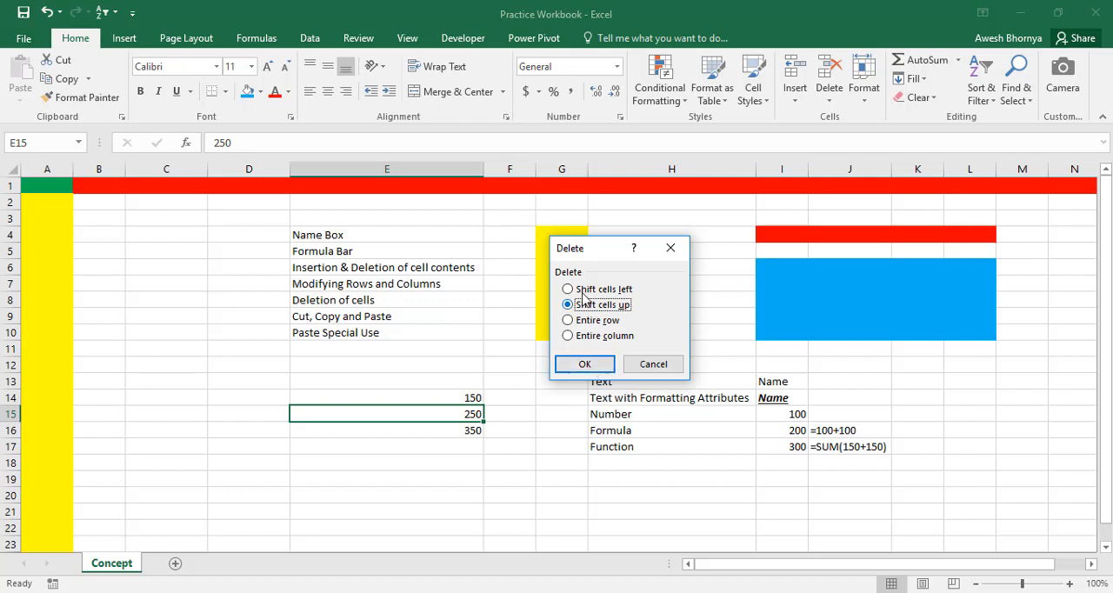
left_click(577, 366)
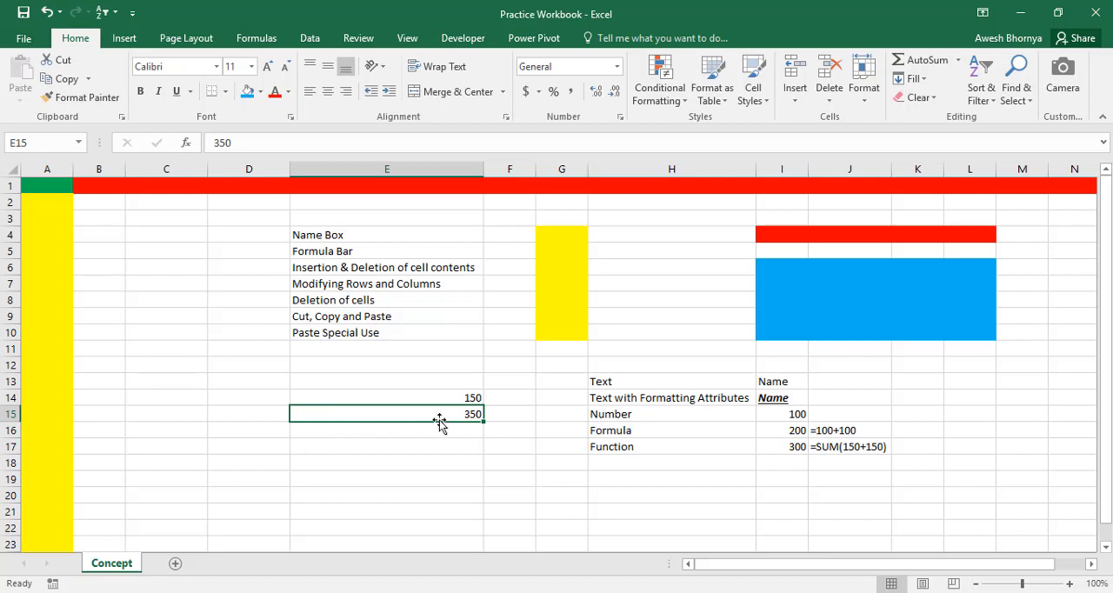
Copy the contents of cell E15 and paste them into the neighbouring cell D15
left_click(250, 410)
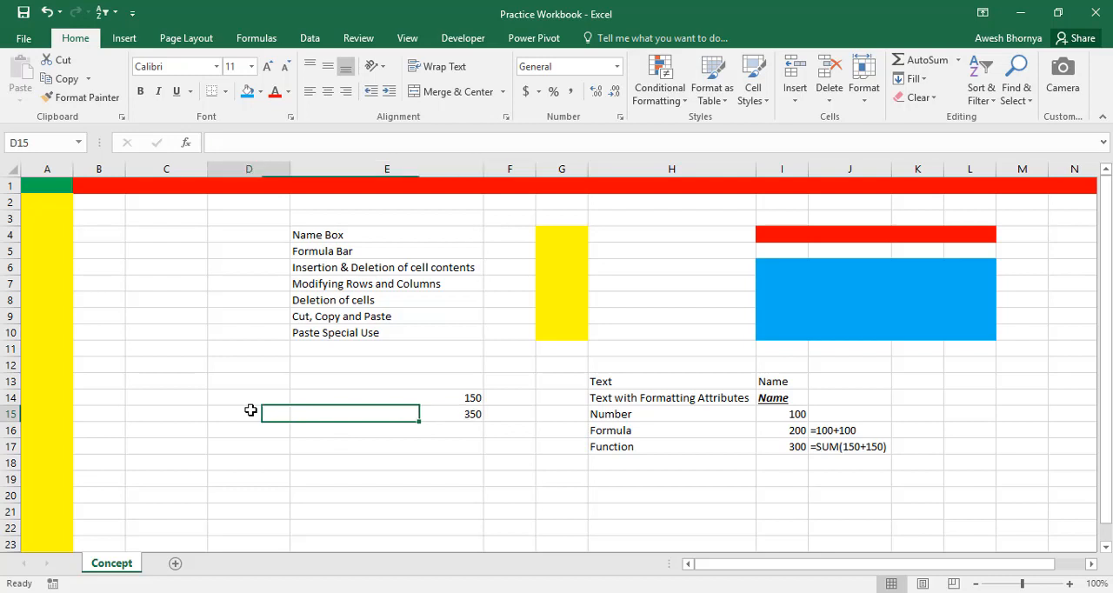
left_click(322, 411)
left_click(260, 415)
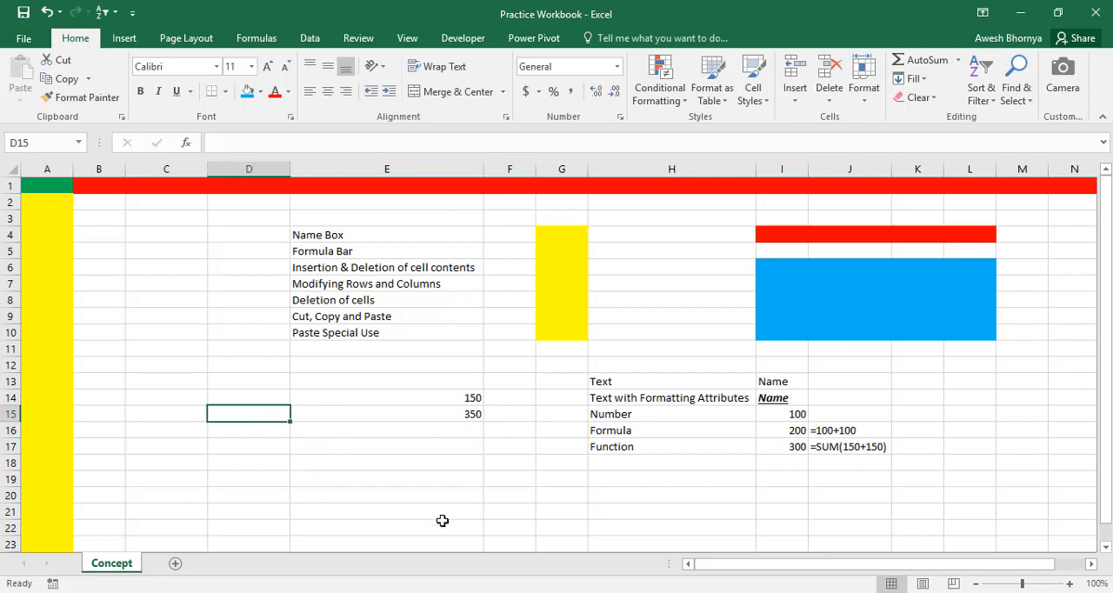
left_click(389, 413)
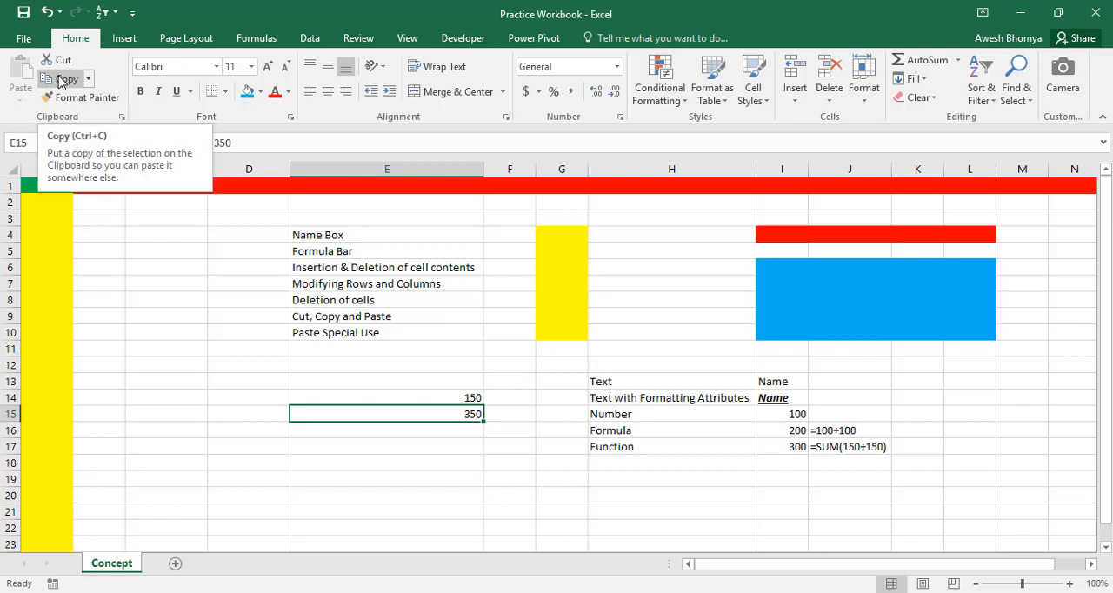
left_click(66, 81)
left_click(73, 81)
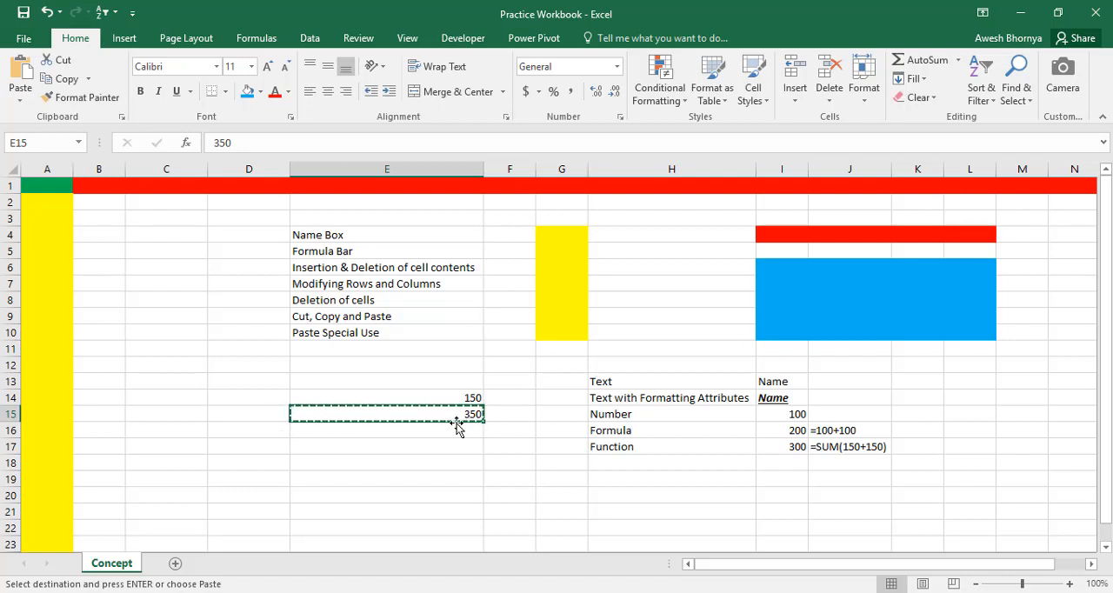
left_click(254, 414)
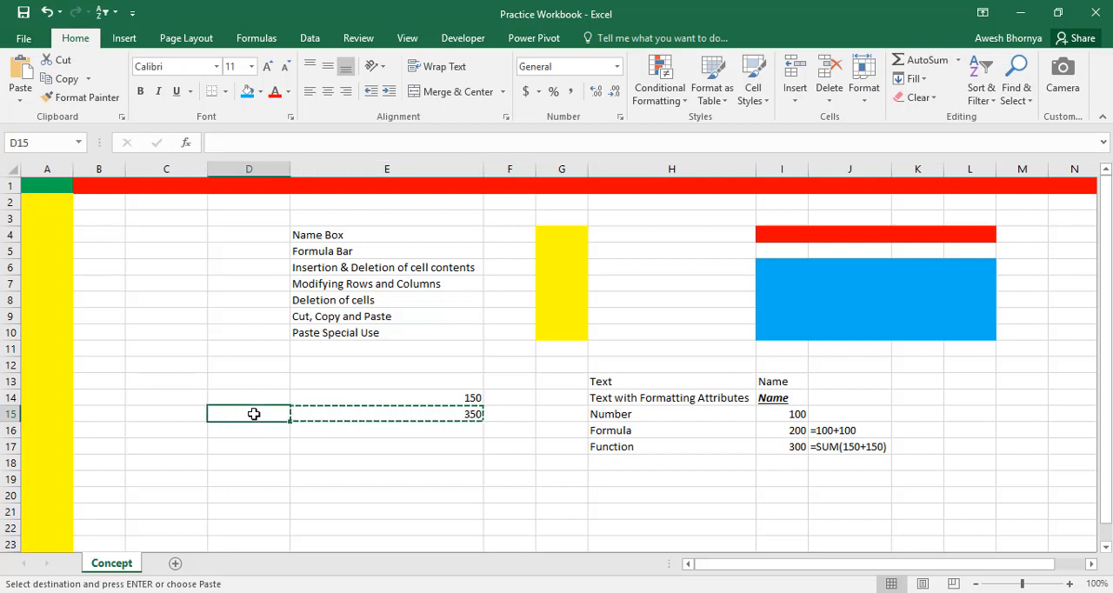
left_click(21, 73)
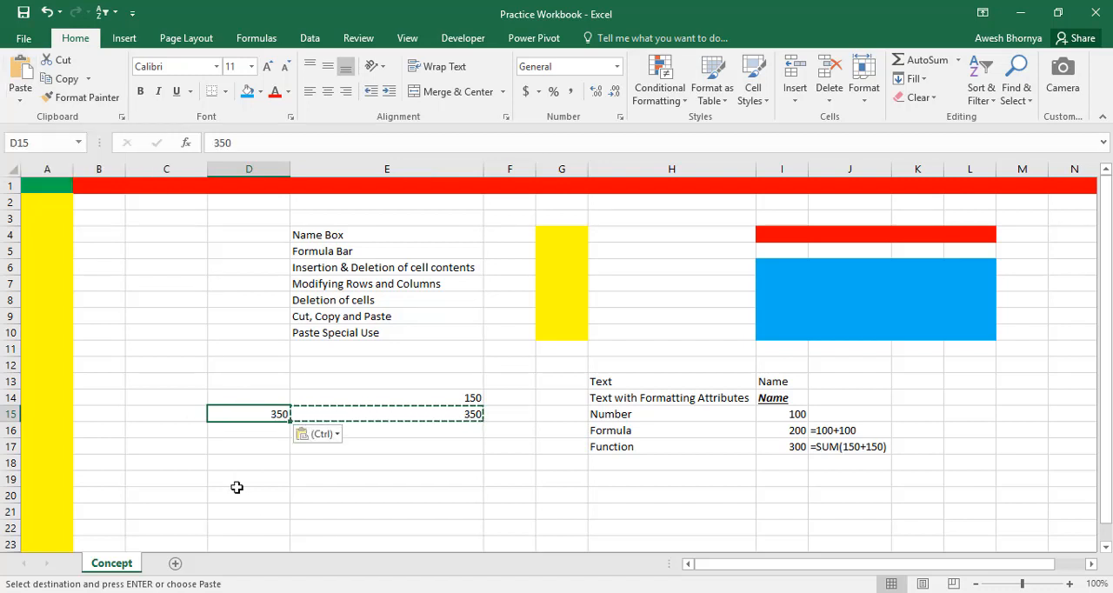
Move the contents of cell E14 to cell D14 with cut and paste
left_click(381, 436)
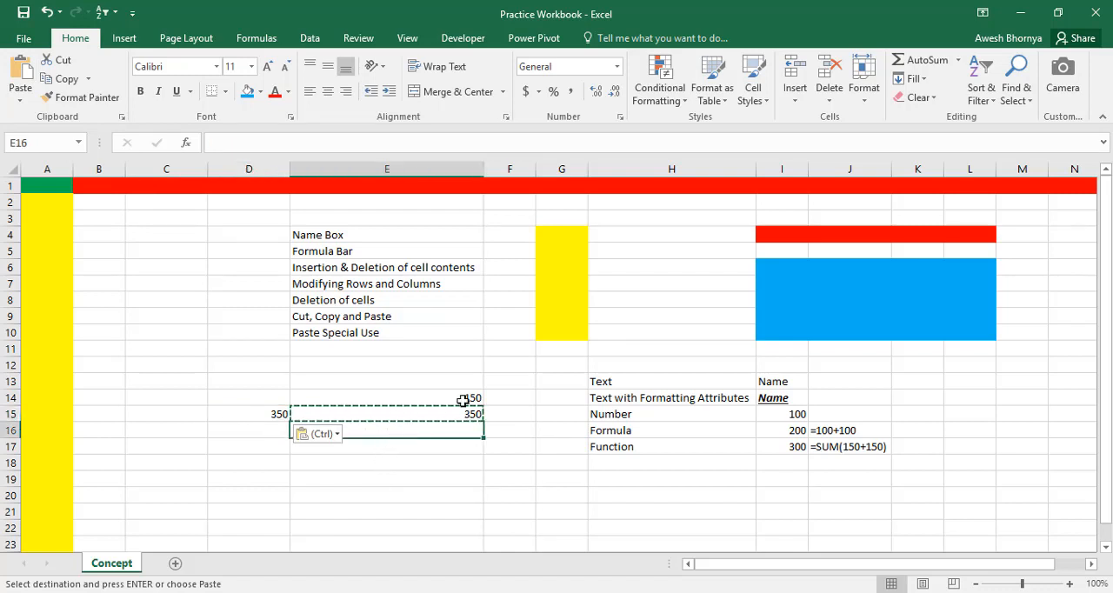
left_click(451, 397)
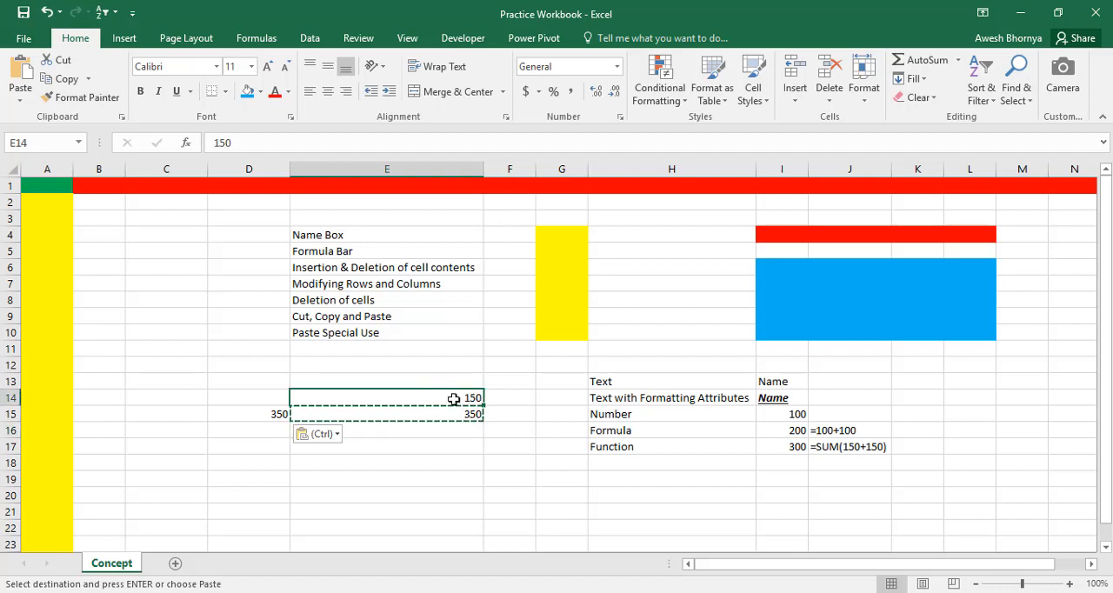
left_click(270, 394)
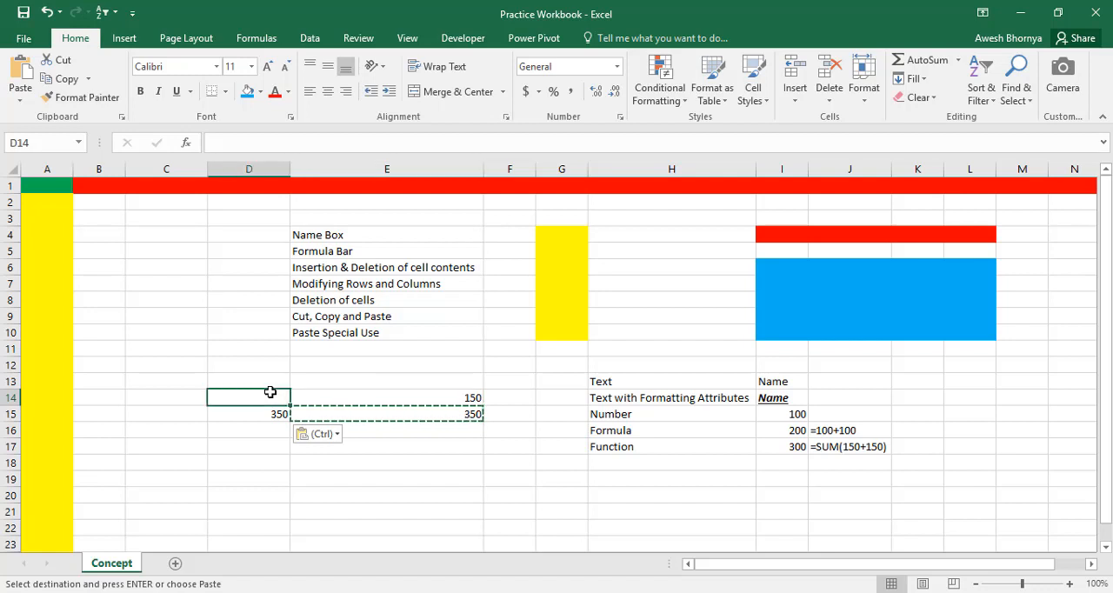
left_click(412, 396)
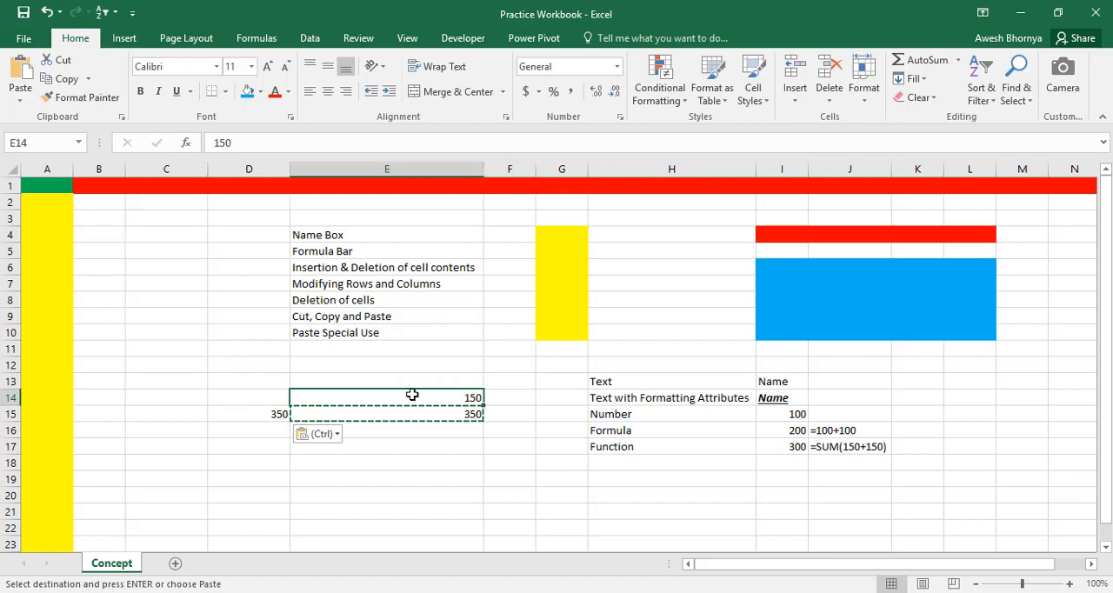
left_click(266, 393)
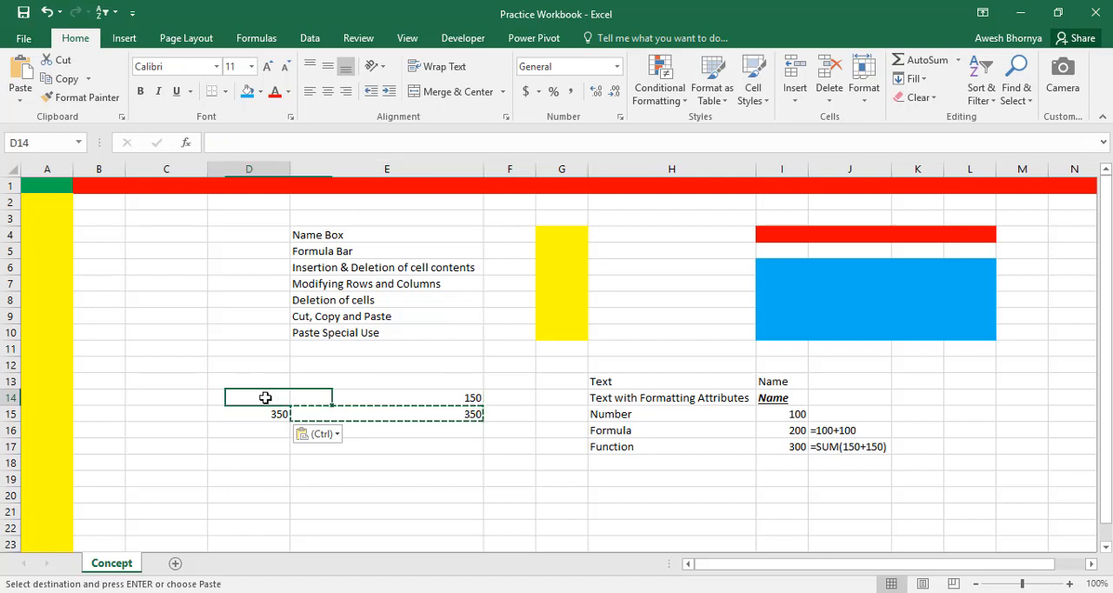
left_click(400, 393)
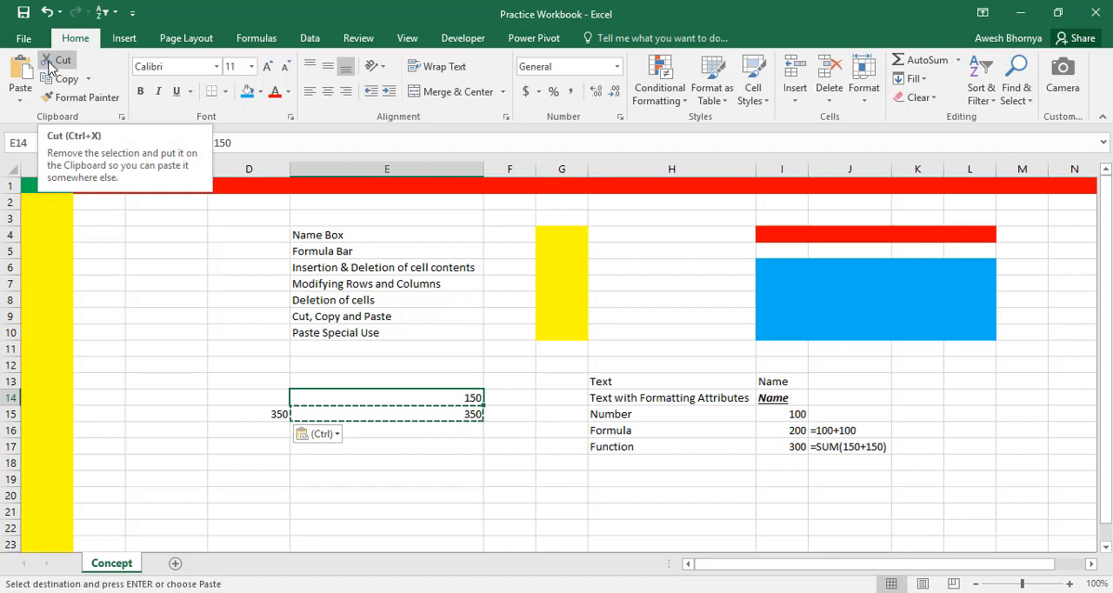
left_click(50, 63)
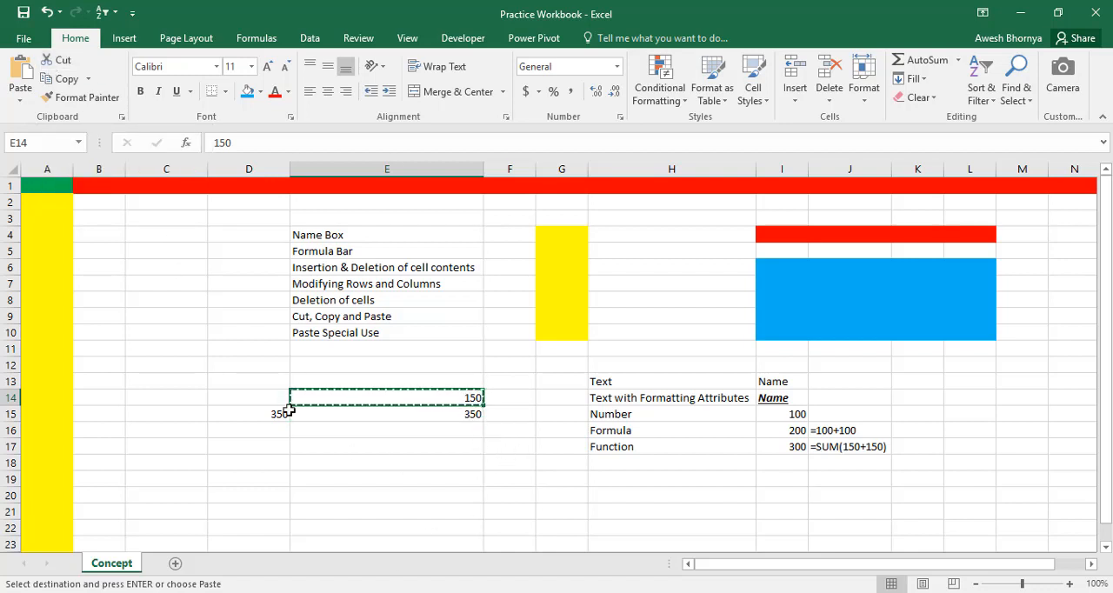
left_click(232, 393)
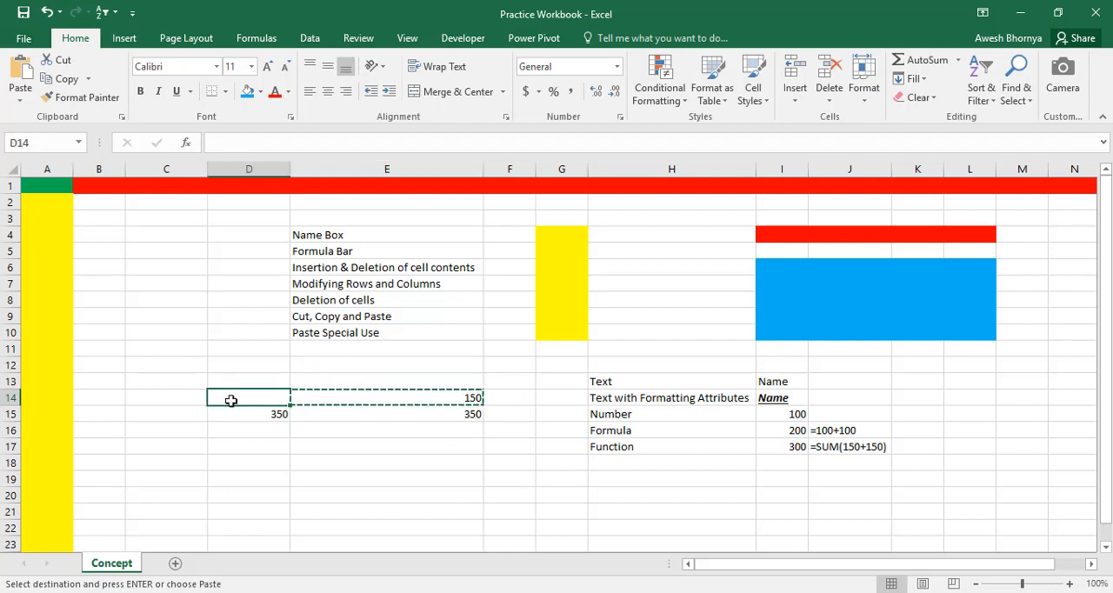
left_click(16, 71)
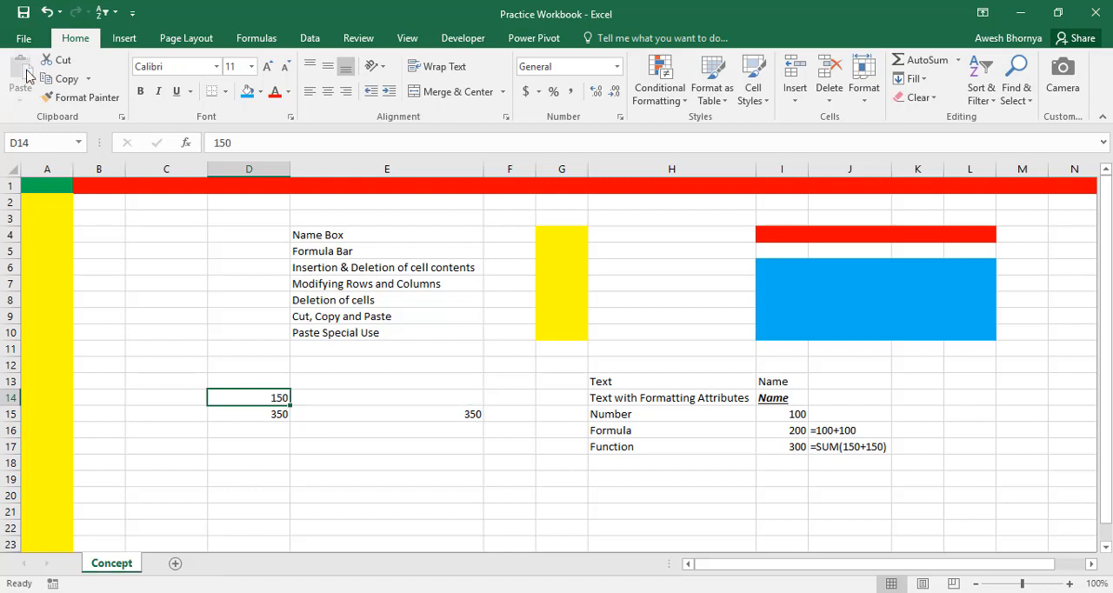
left_click(390, 394)
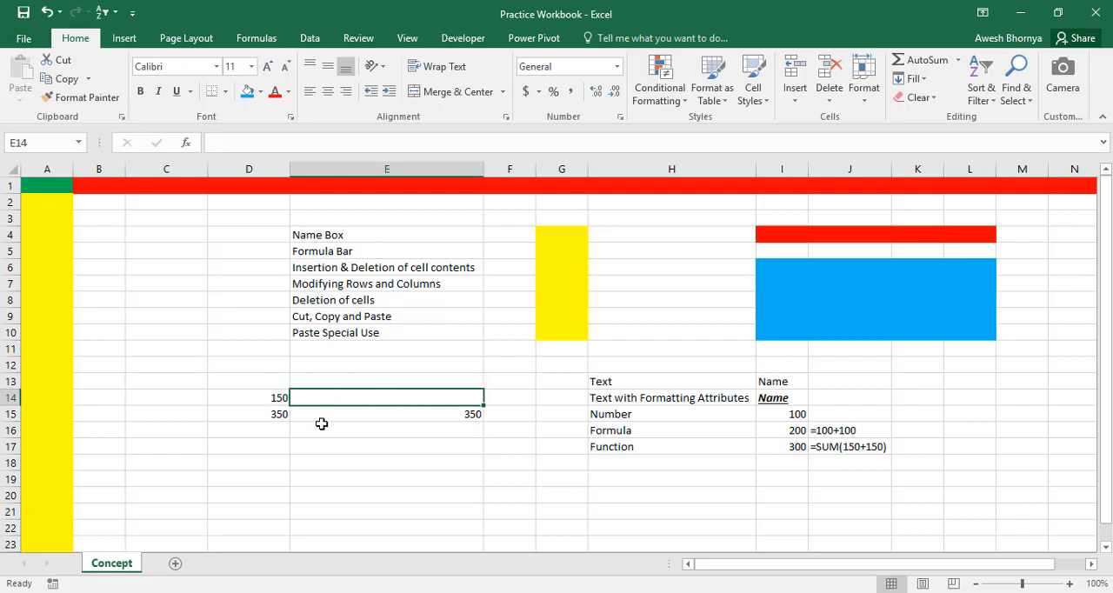
left_click(269, 401)
left_click(400, 416)
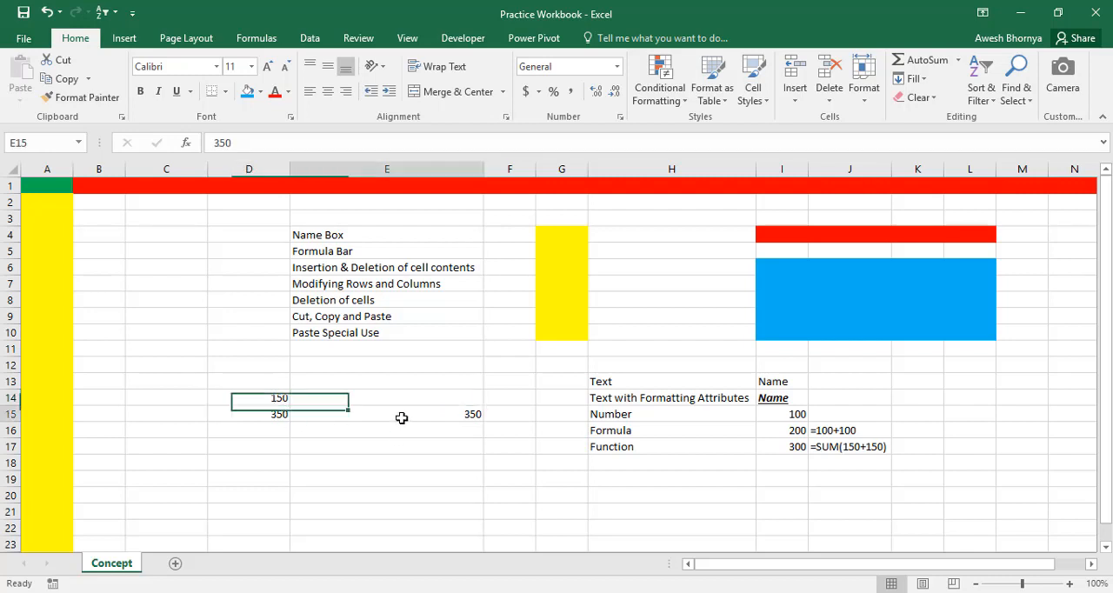
left_click(279, 415)
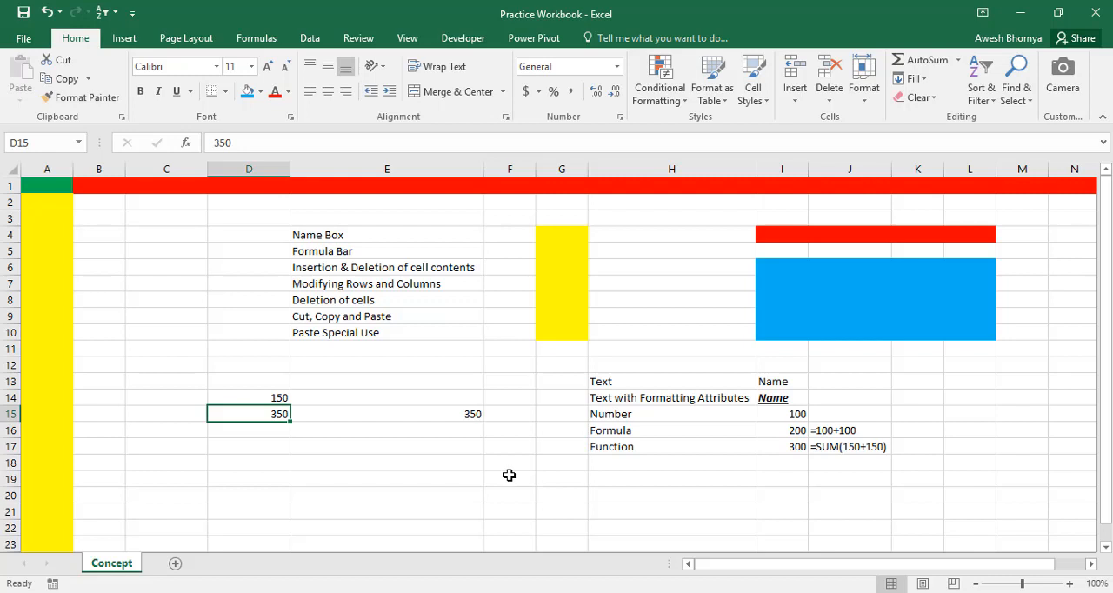
Copy the formula cell I16 and paste it normally into cell I19
left_click(776, 431)
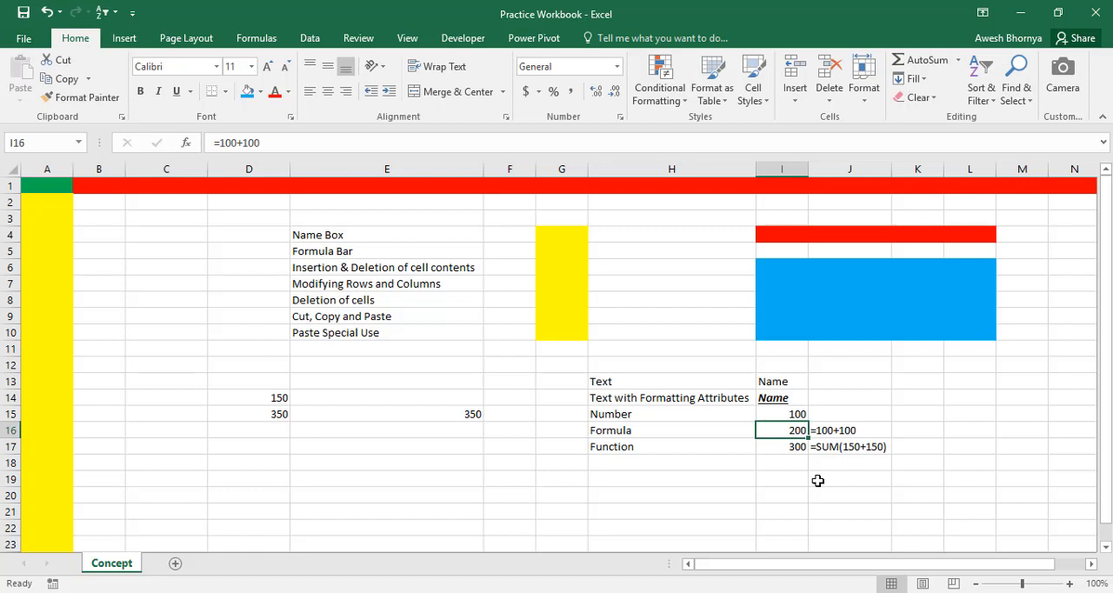
key("ctrl+c")
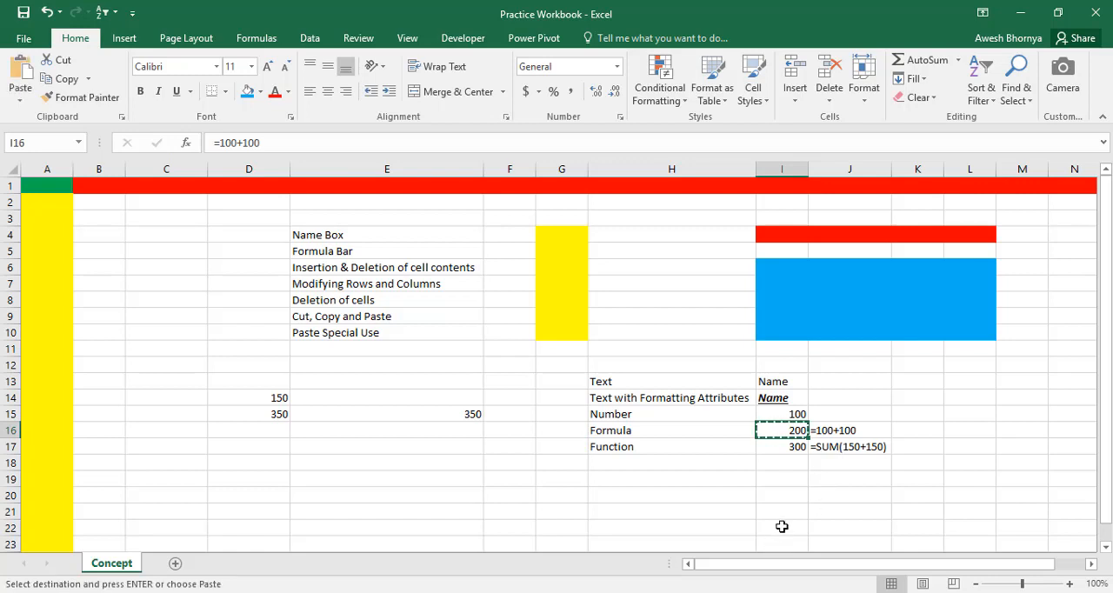
left_click(773, 481)
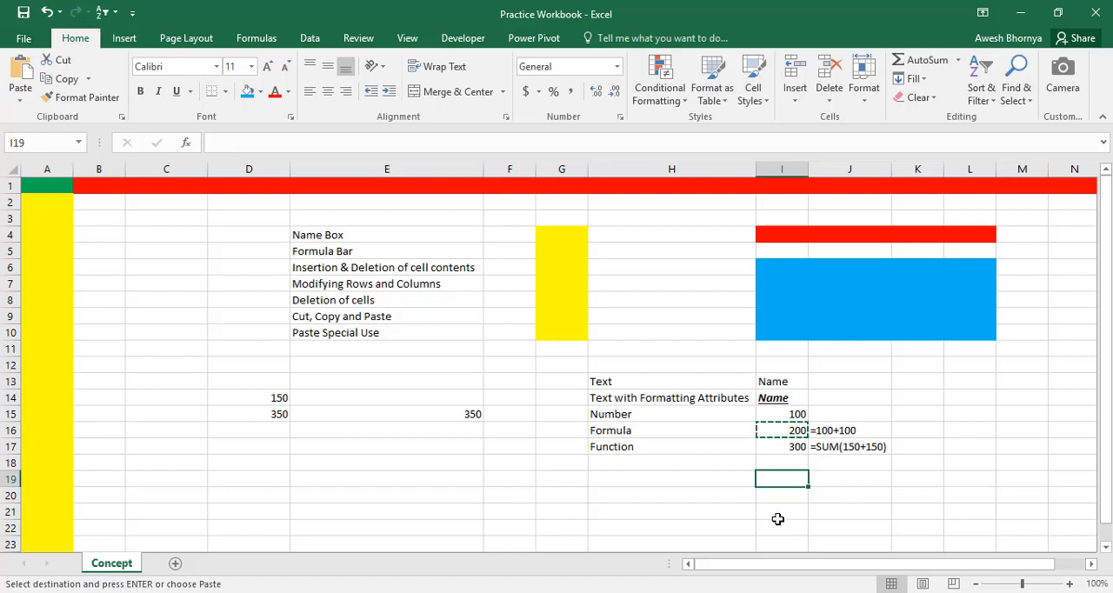
key("ctrl+v")
left_click(777, 518)
left_click(794, 479)
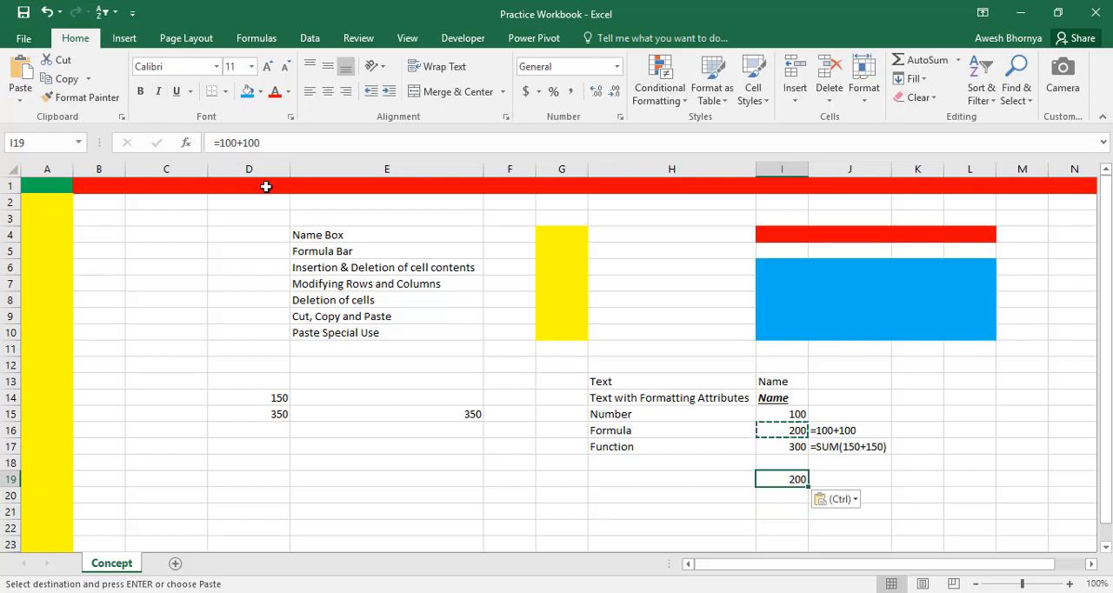
Paste only the value of the copied cell I16 into cell I20 with Paste Special, and compare the contents of both cells
left_click(776, 493)
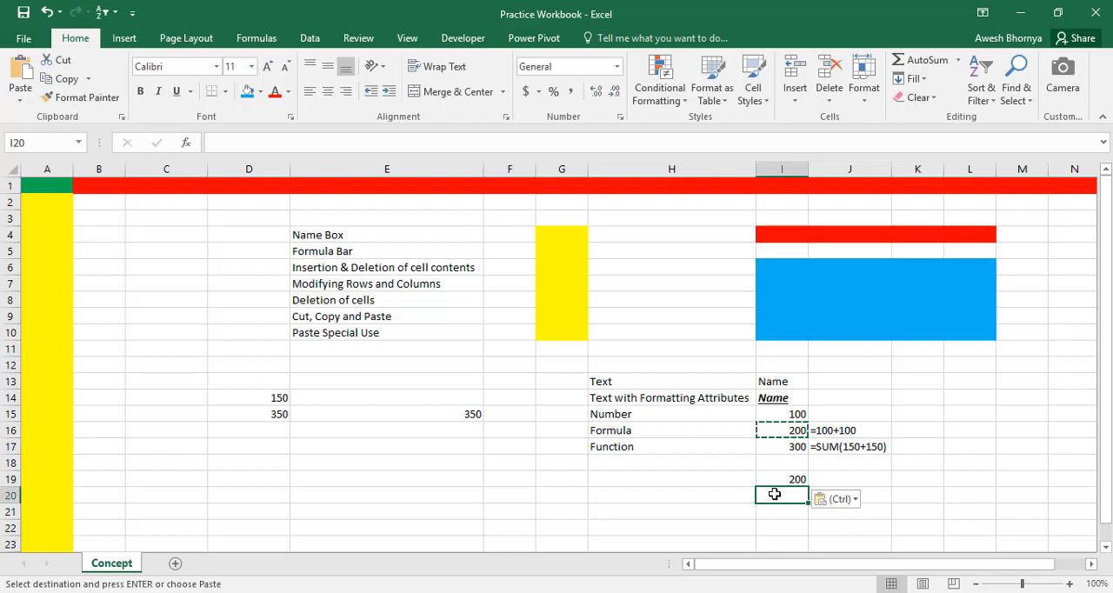
key("ctrl+alt+v")
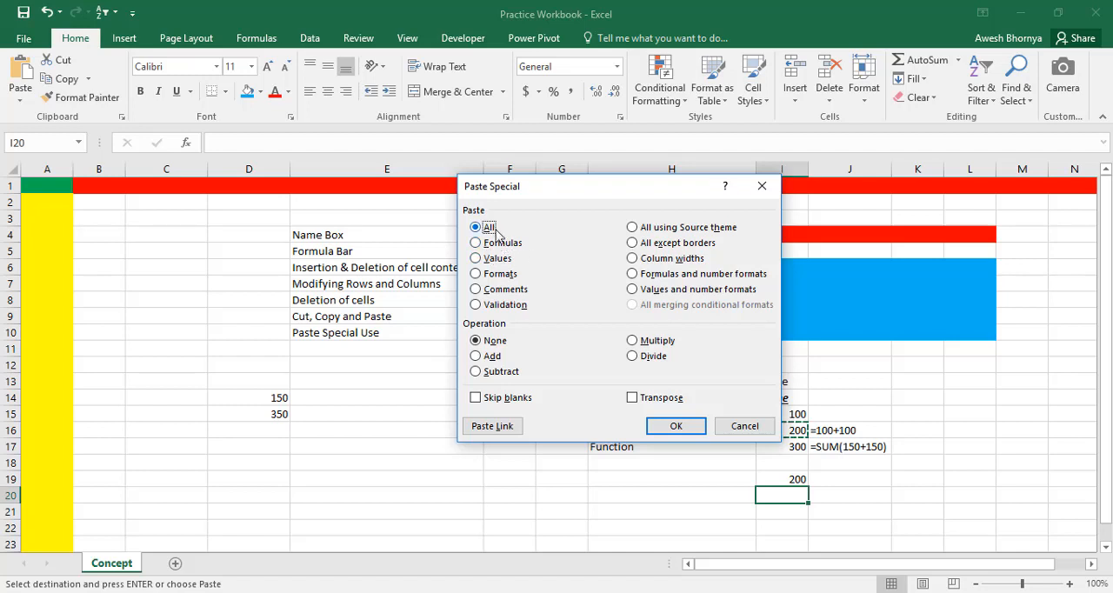
left_click(536, 263)
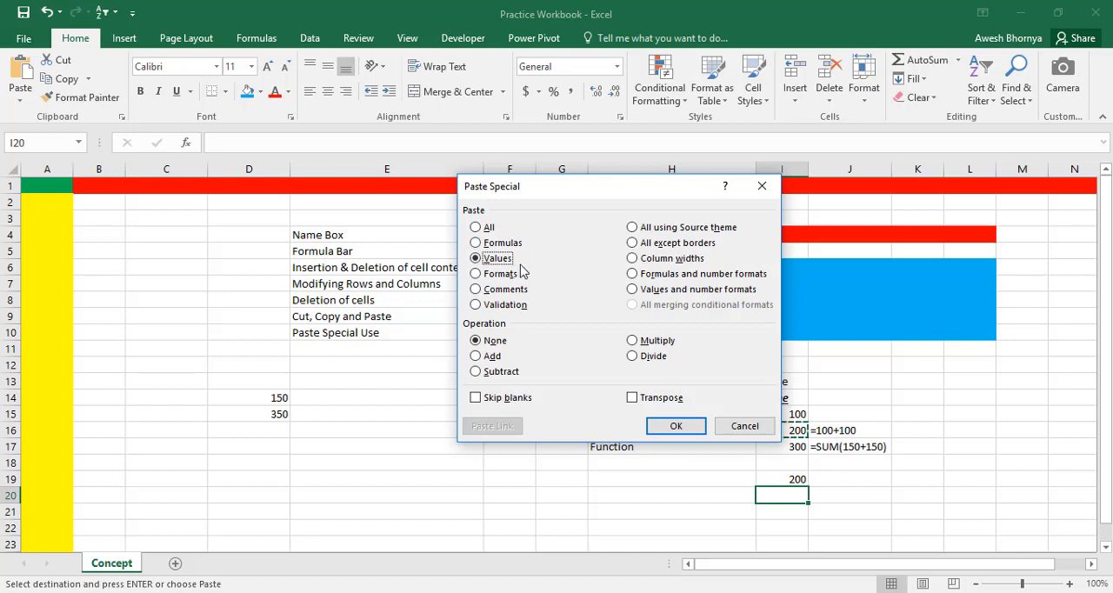
left_click(677, 427)
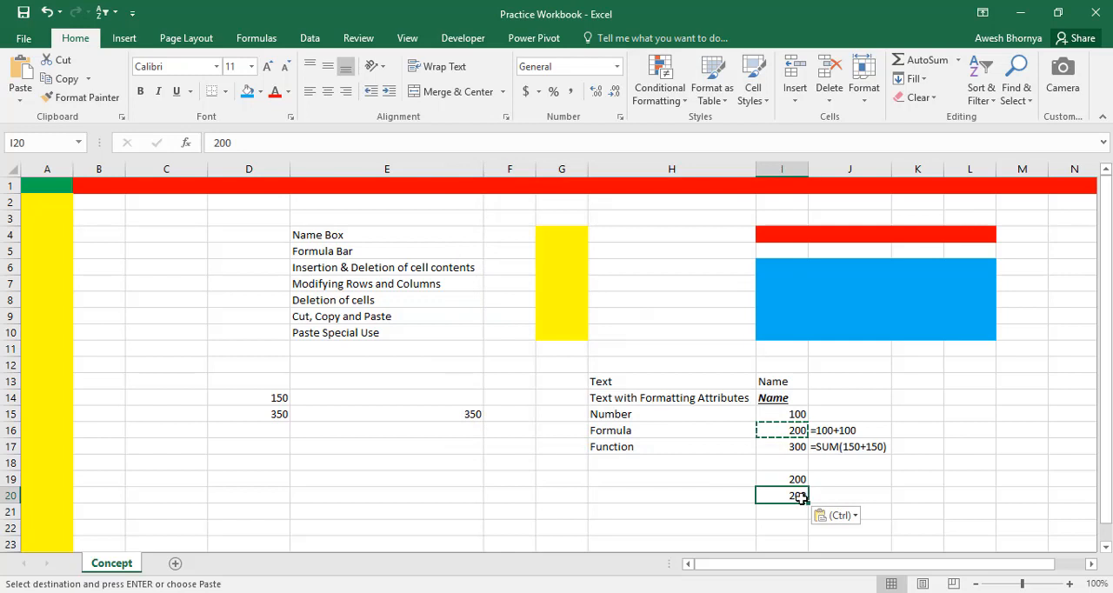
left_click(765, 430)
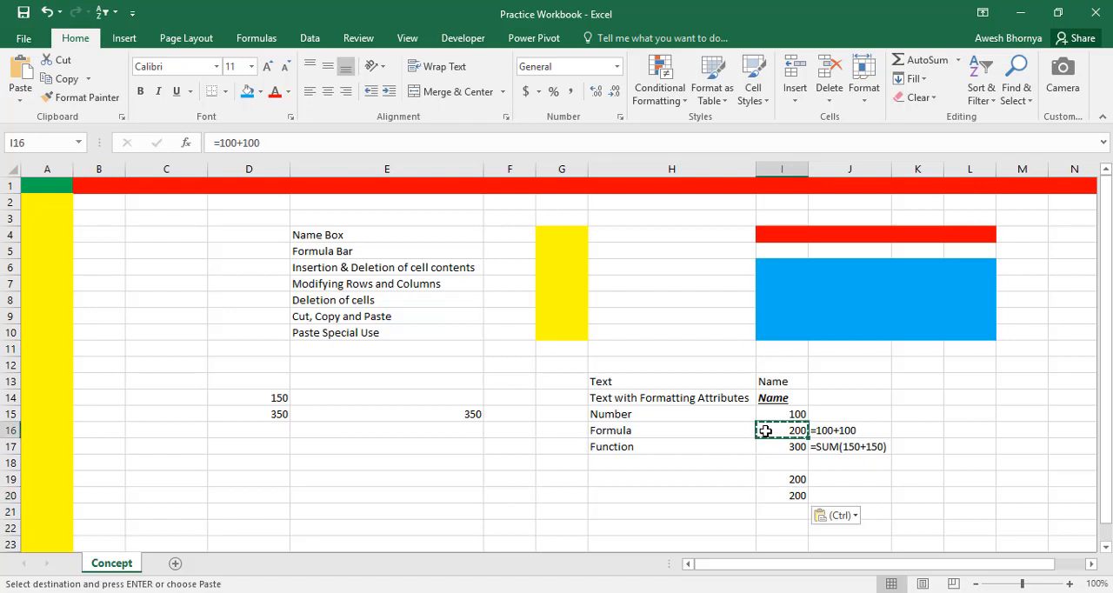
left_click(793, 497)
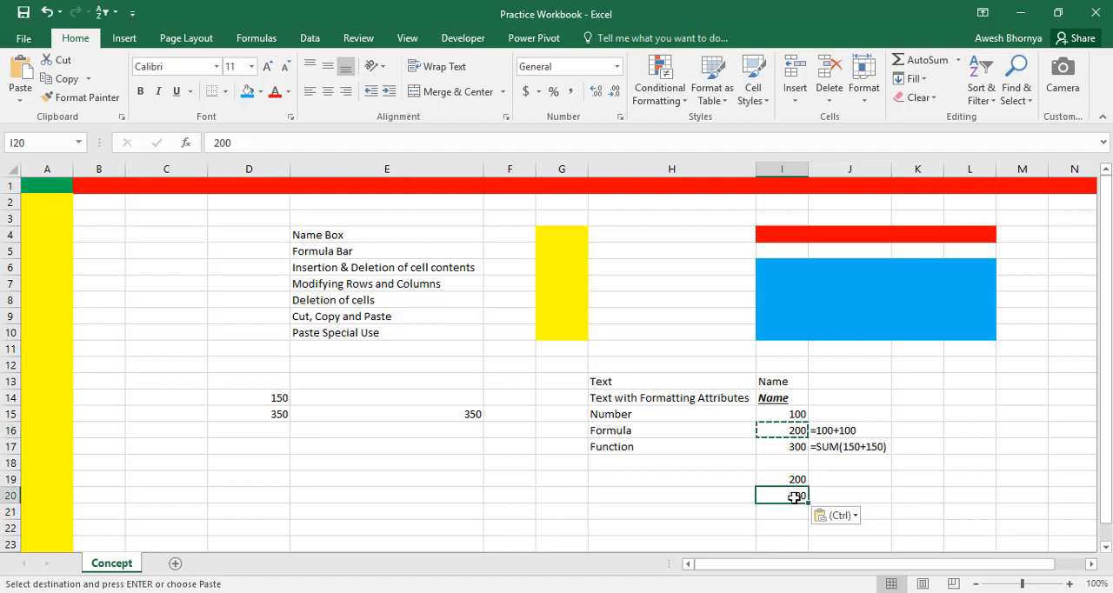